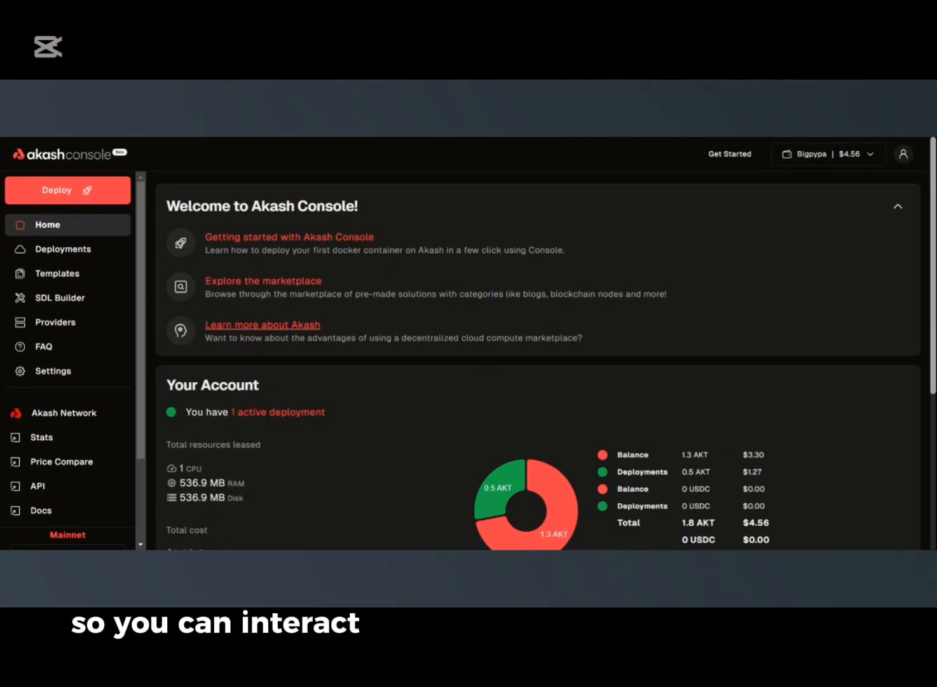
# Step: Review the account overview on the home page, including active deployments, leased resources, total cost, provider and balance breakdown
pyautogui.scroll(-4, 538, 356)
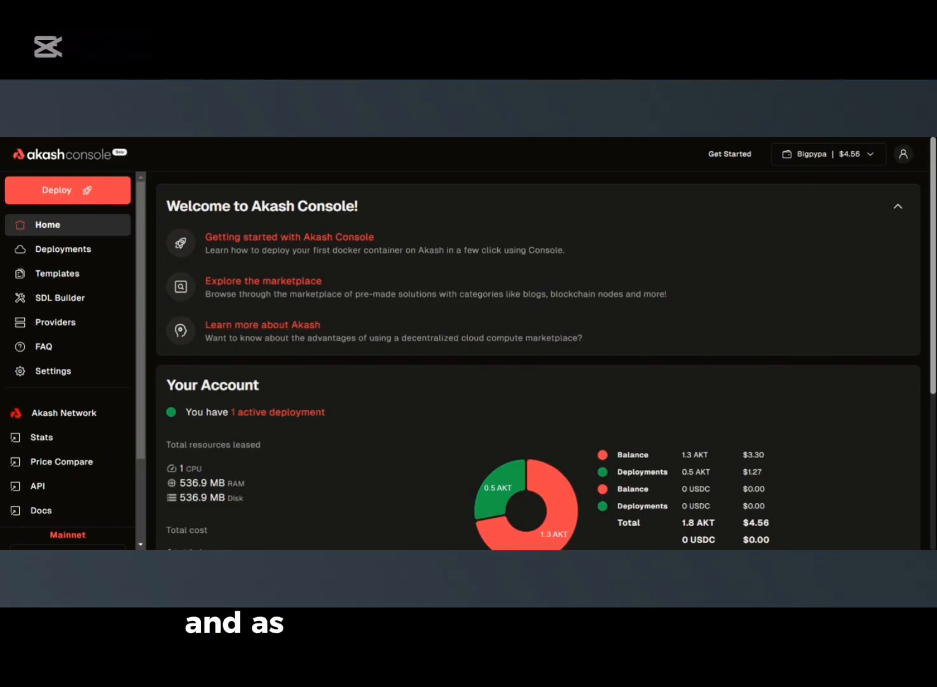
pyautogui.scroll(-3, 380, 420)
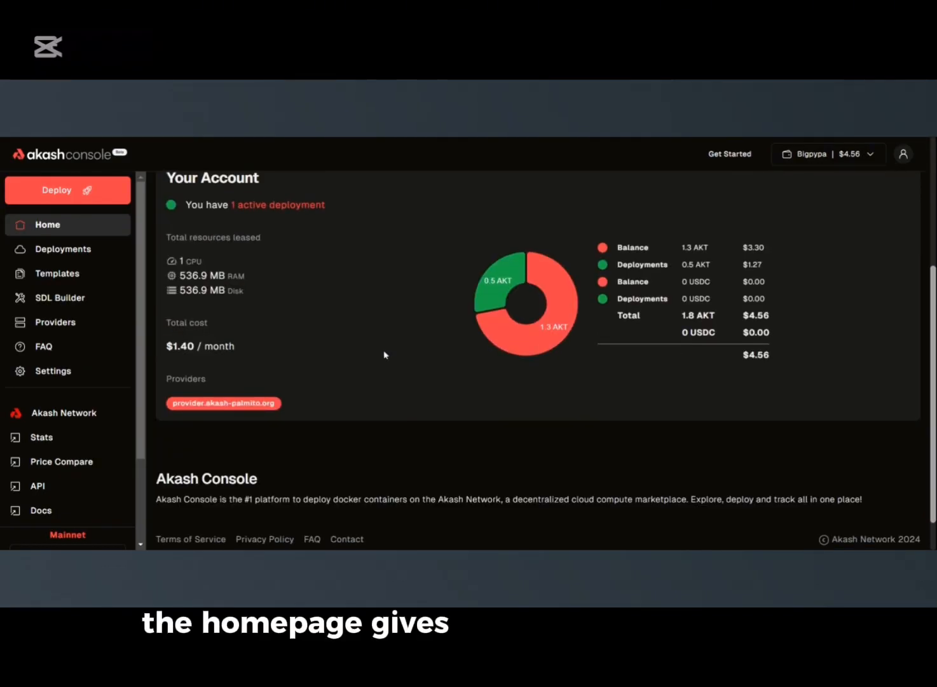
pyautogui.scroll(3, 384, 354)
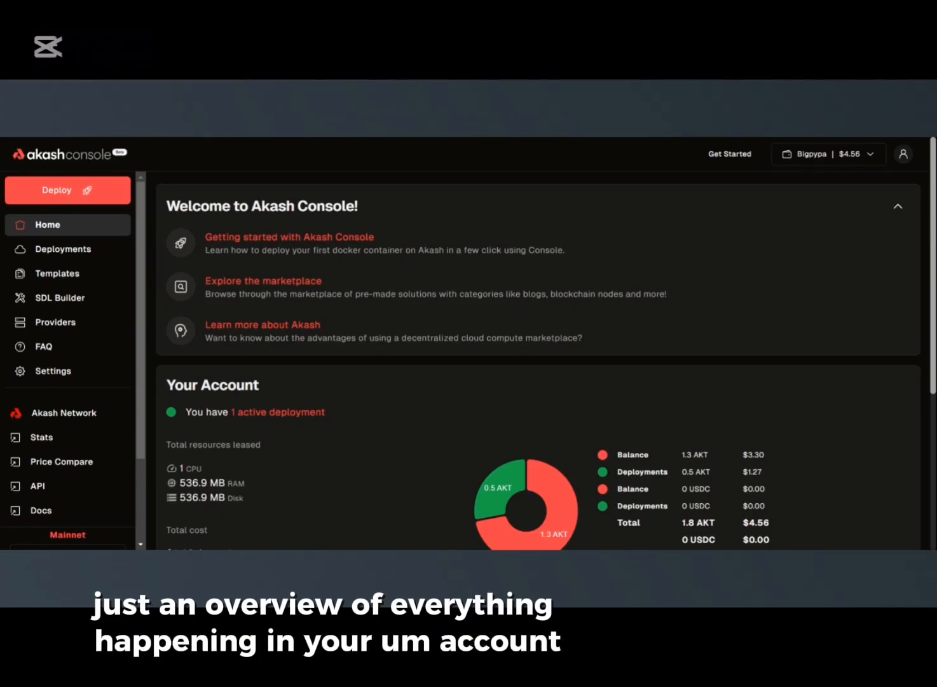
pyautogui.scroll(-3, 538, 360)
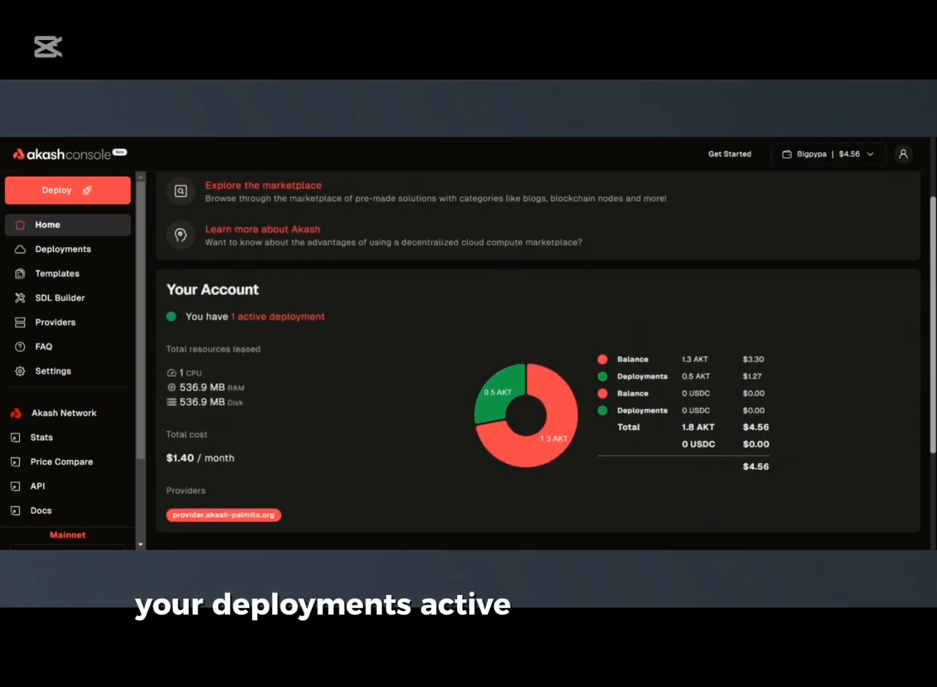
pyautogui.scroll(-2, 255, 238)
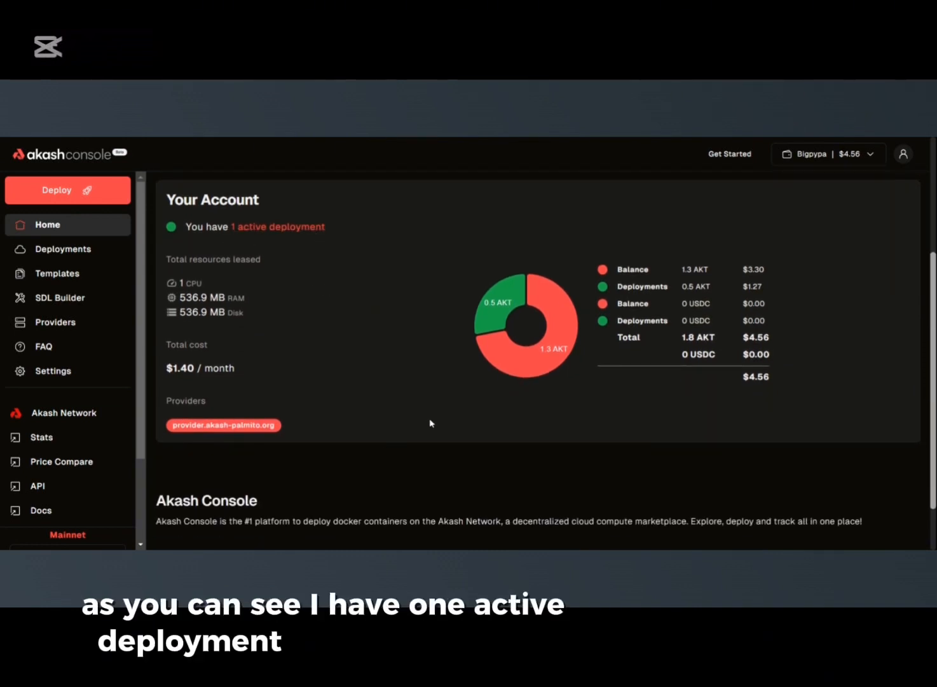
pyautogui.scroll(3, 408, 425)
pyautogui.scroll(-4, 407, 424)
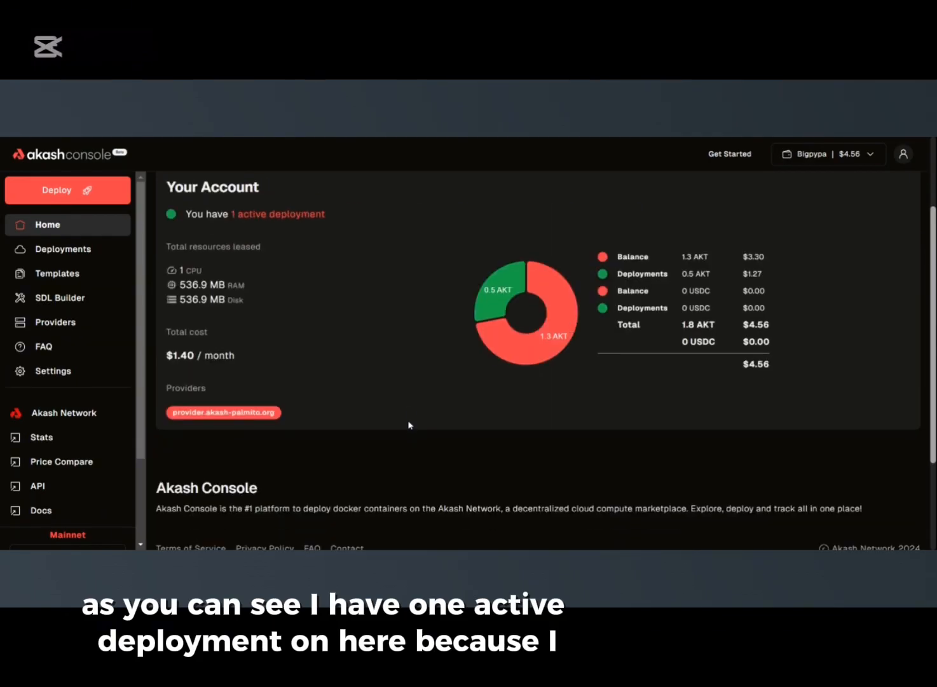
pyautogui.scroll(2, 398, 374)
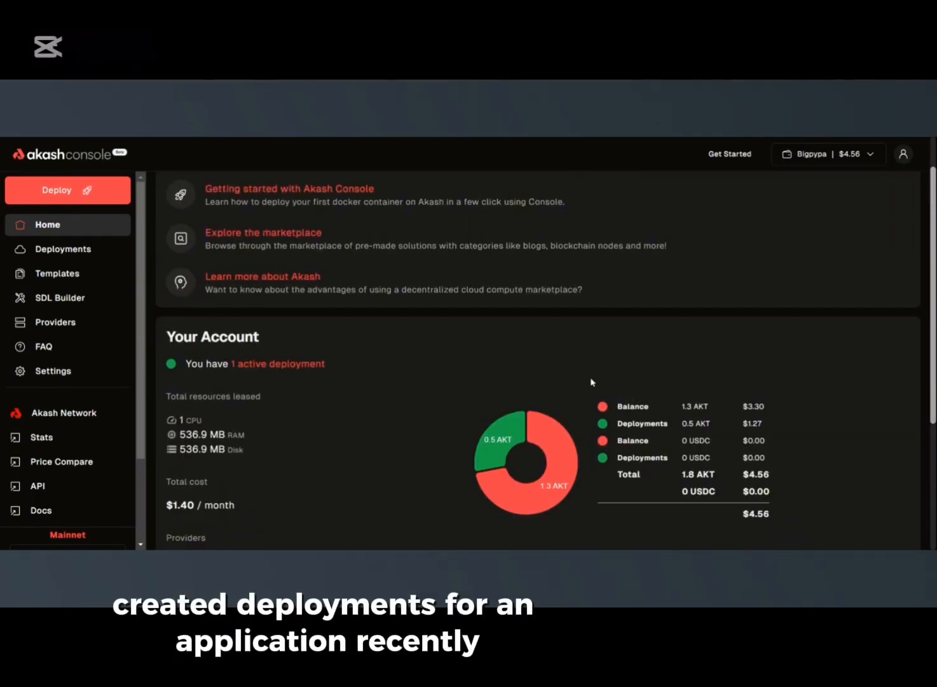
pyautogui.scroll(-2, 591, 382)
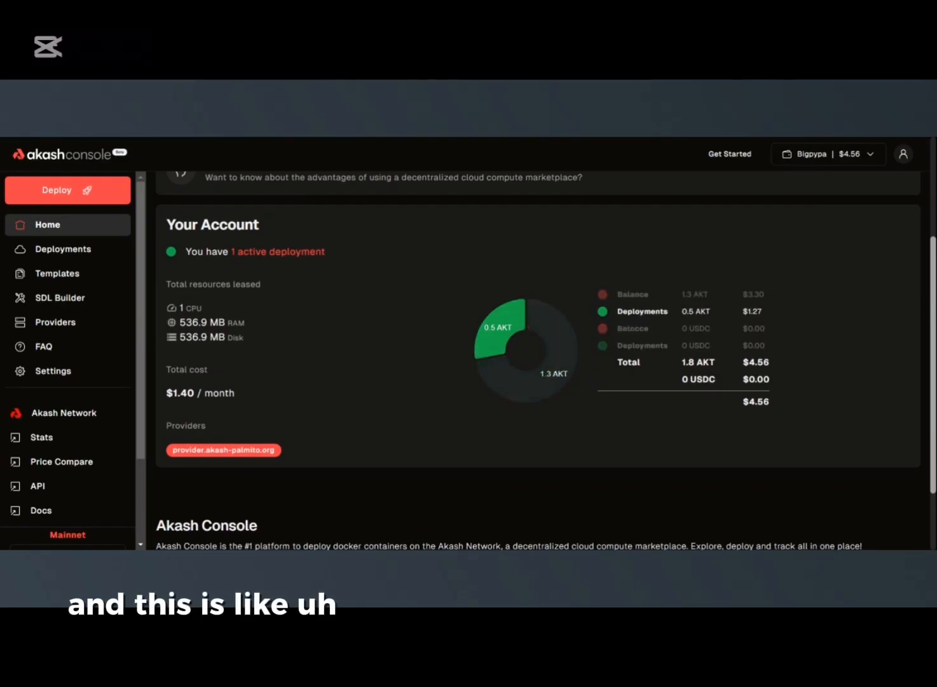
pyautogui.scroll(2, 642, 454)
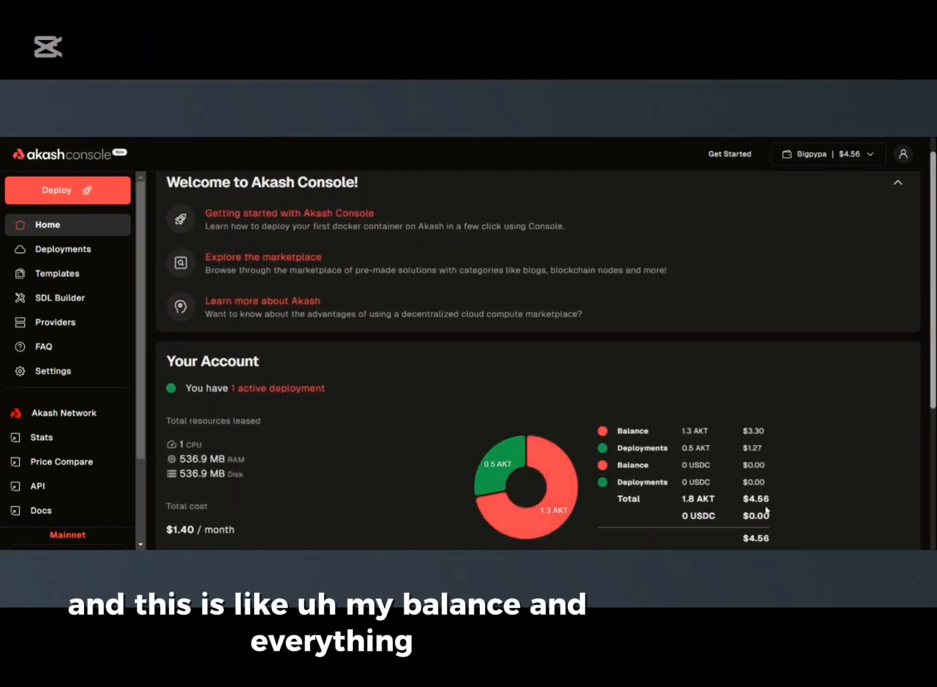
pyautogui.scroll(-2, 628, 390)
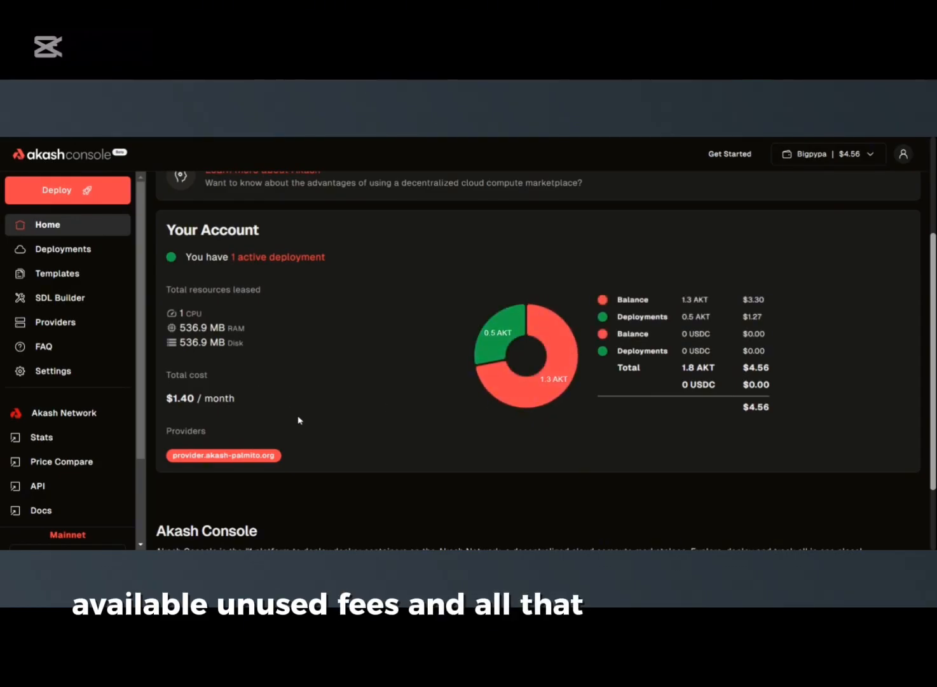
pyautogui.scroll(-2, 304, 362)
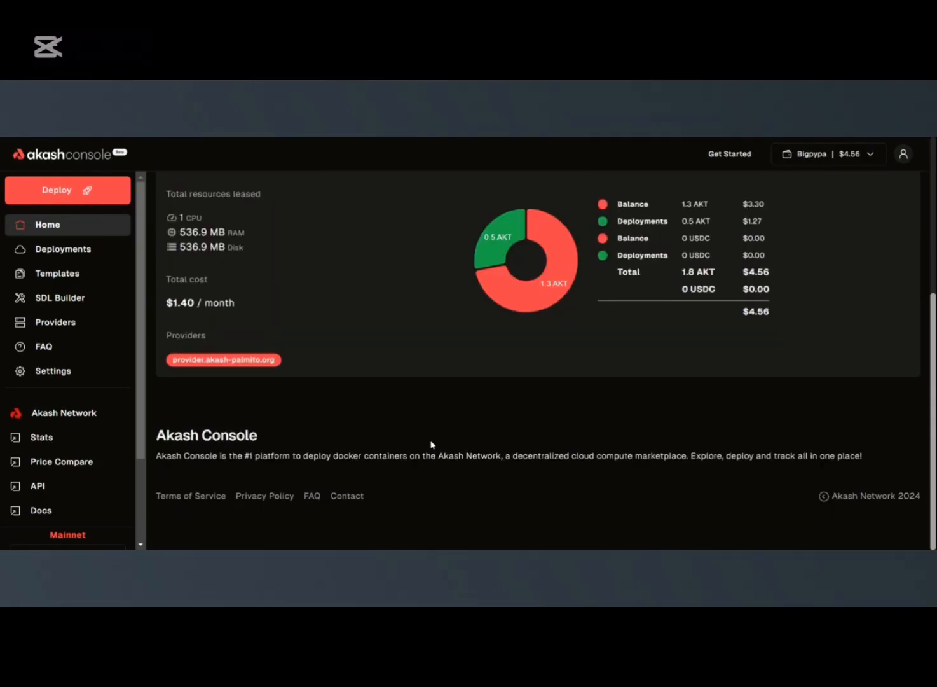
pyautogui.scroll(4, 402, 404)
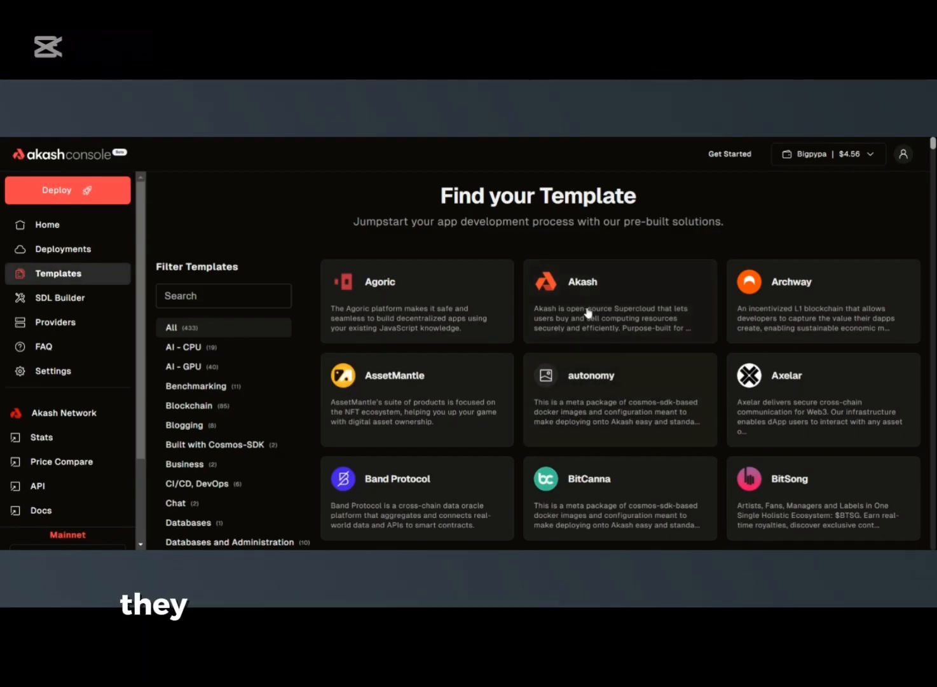
# Step: Browse the full template catalogue and its list of filter categories, ending back at the start of the Templates page
pyautogui.scroll(-10, 553, 417)
pyautogui.scroll(-15, 554, 417)
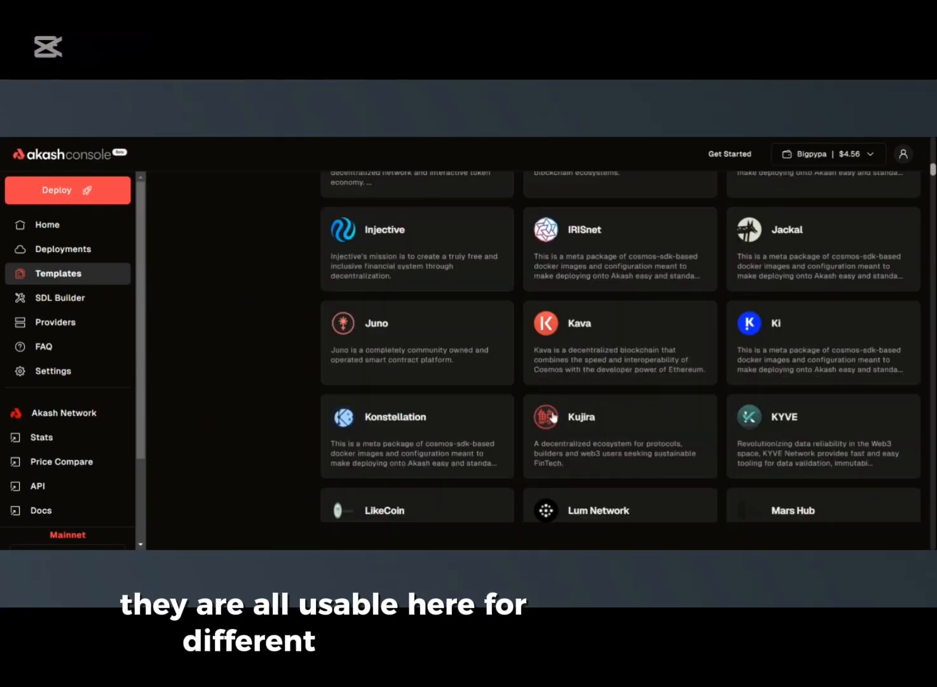
pyautogui.scroll(-8, 554, 416)
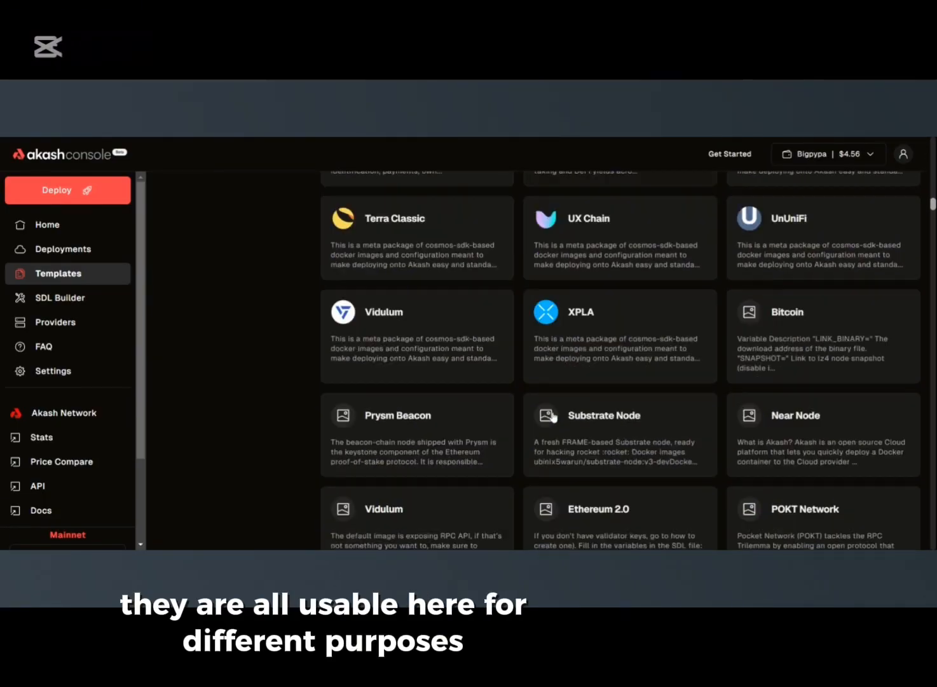
pyautogui.scroll(20, 553, 414)
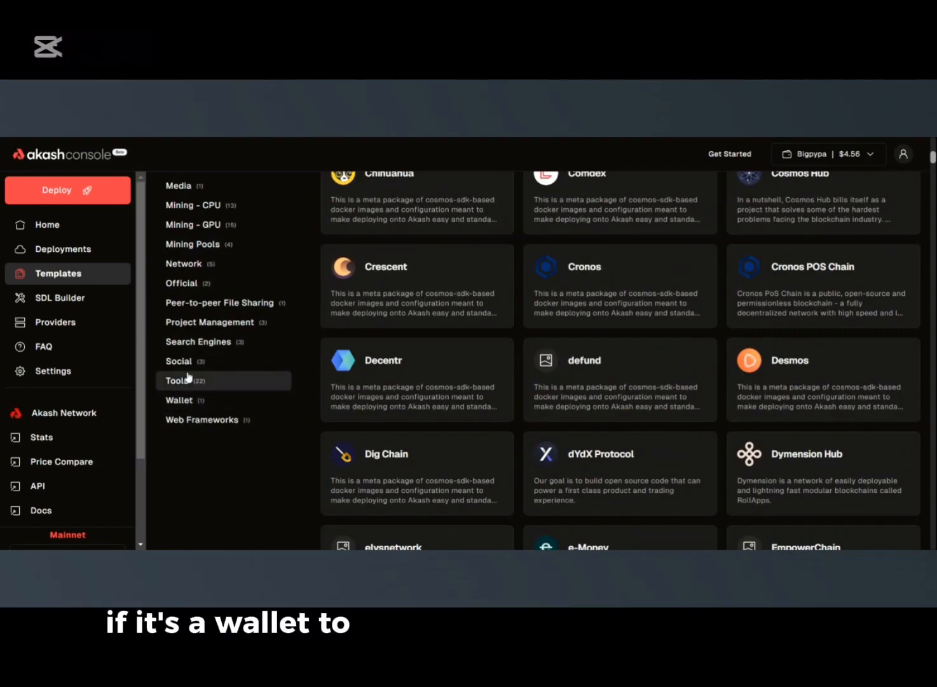
pyautogui.scroll(3, 189, 325)
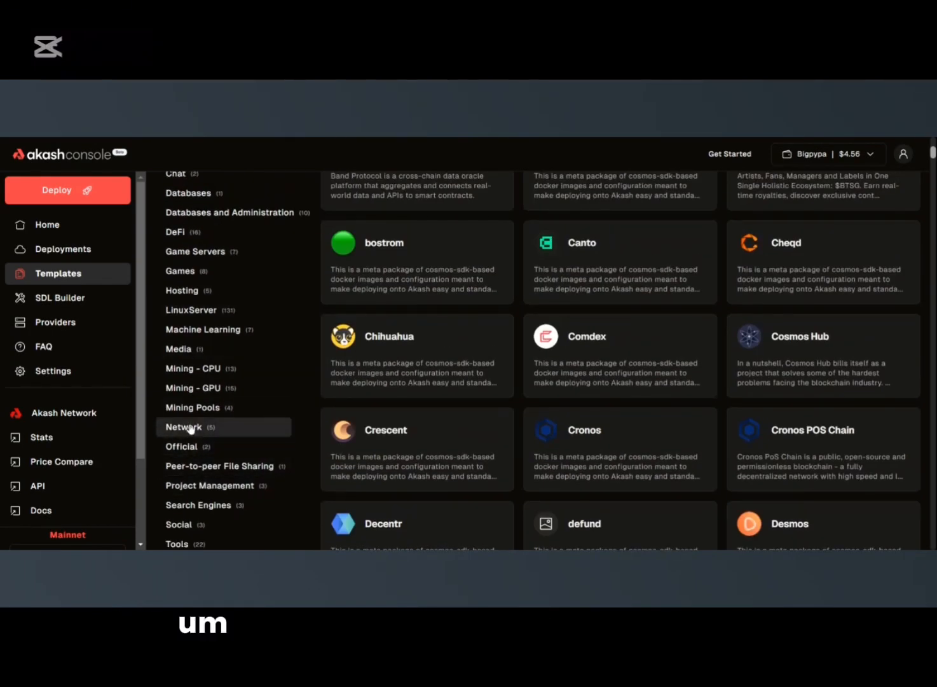
pyautogui.scroll(4, 203, 267)
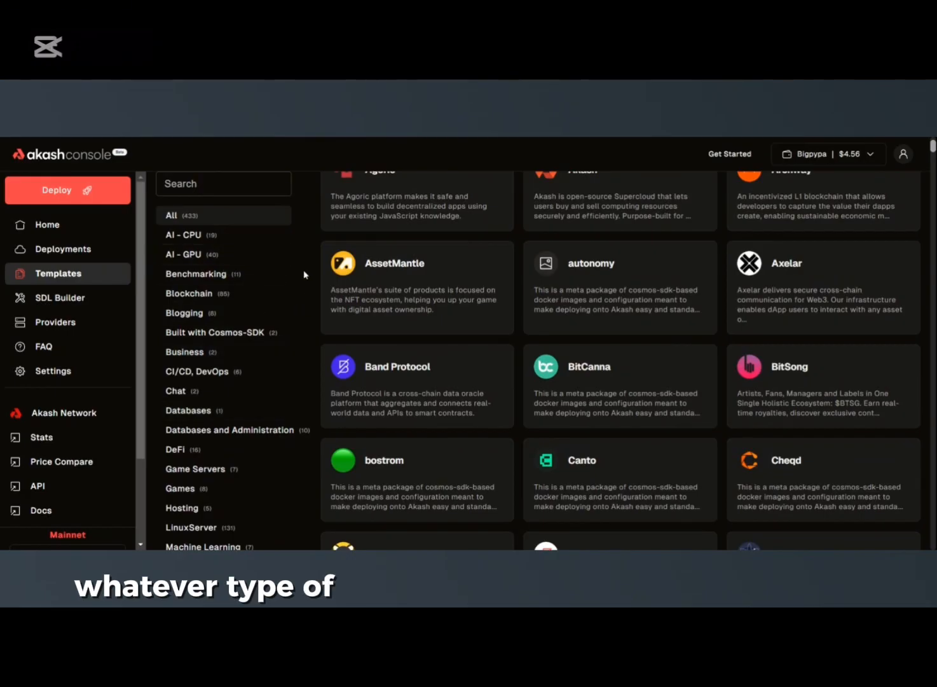
pyautogui.scroll(2, 305, 220)
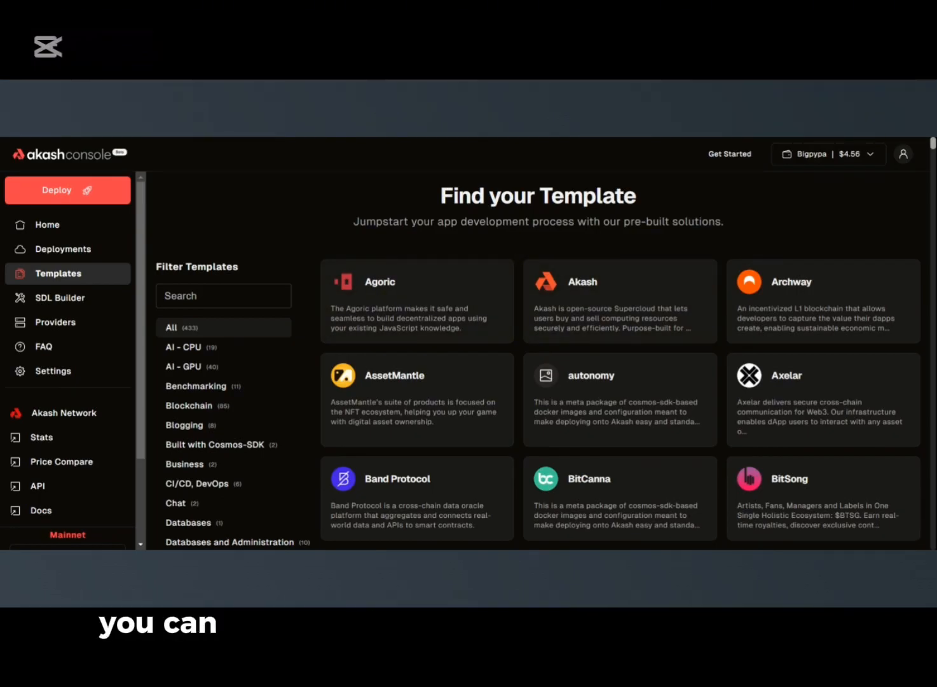
pyautogui.scroll(-2, 538, 356)
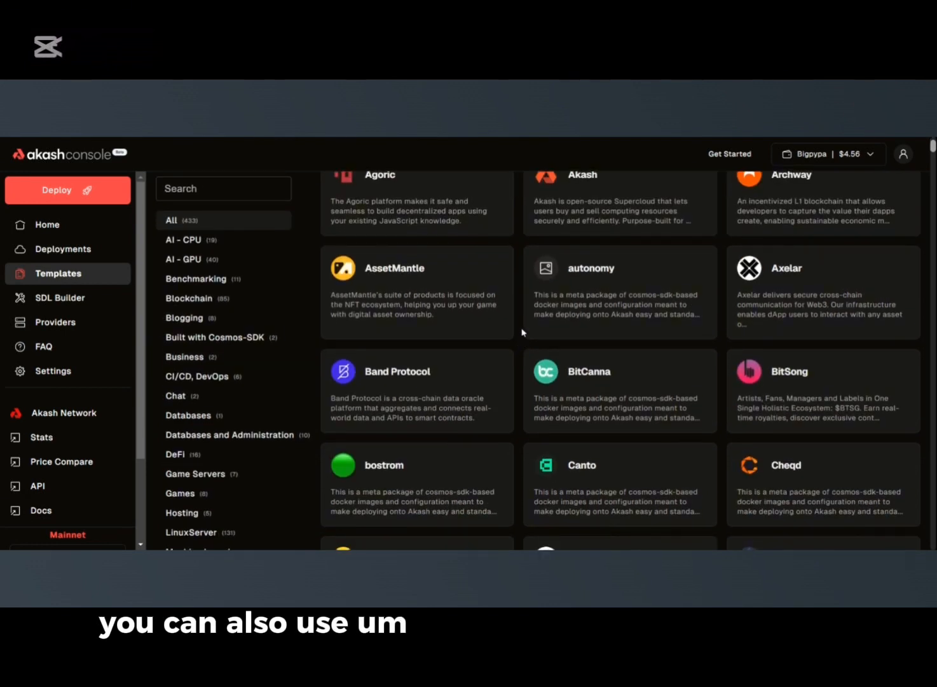
pyautogui.scroll(2, 519, 350)
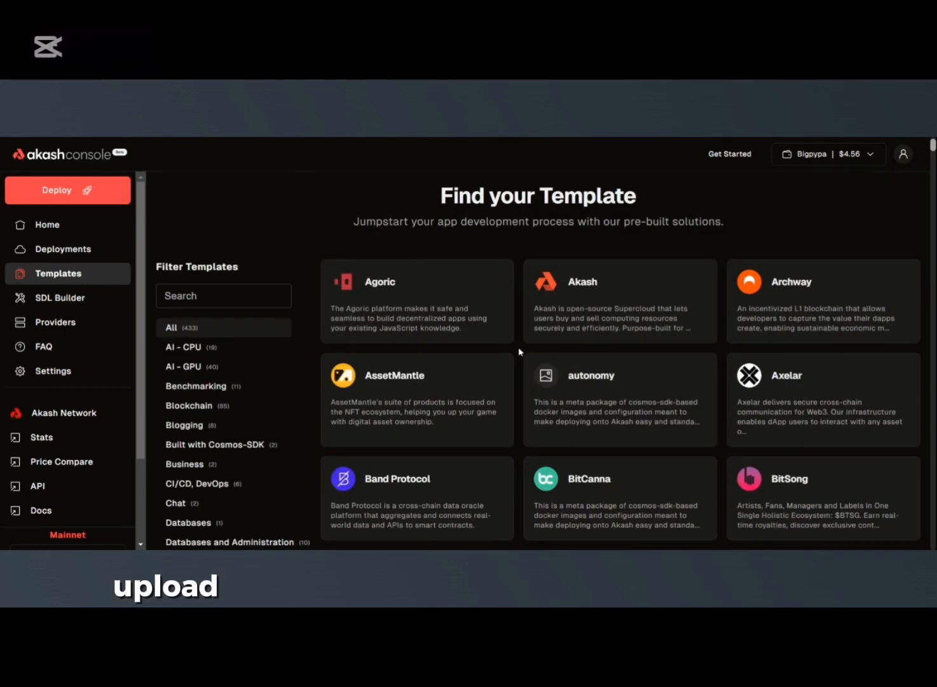
pyautogui.scroll(-1, 518, 351)
pyautogui.scroll(-1, 519, 352)
pyautogui.scroll(2, 519, 352)
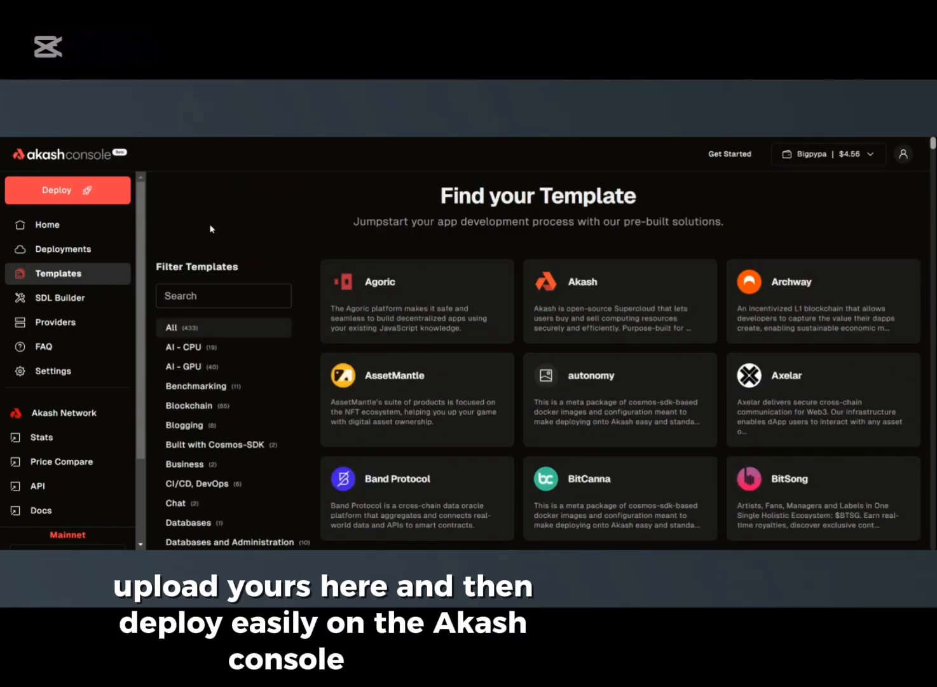
# Step: Open the SDL Builder, look over the service-1 settings, and view the SDL preview before closing it
pyautogui.click(63, 307)
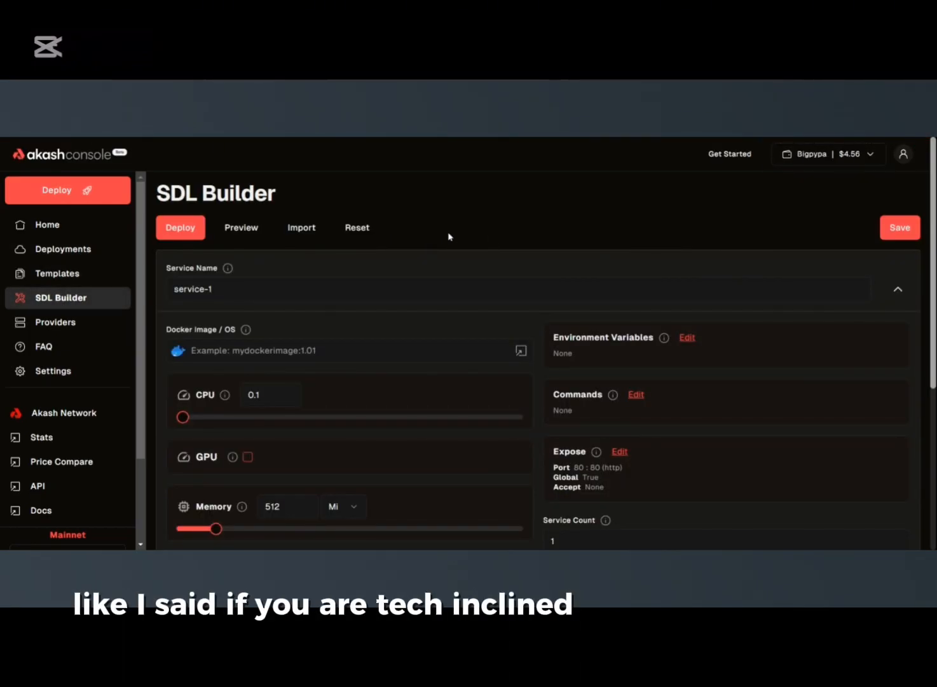
pyautogui.scroll(-5, 448, 237)
pyautogui.scroll(3, 448, 236)
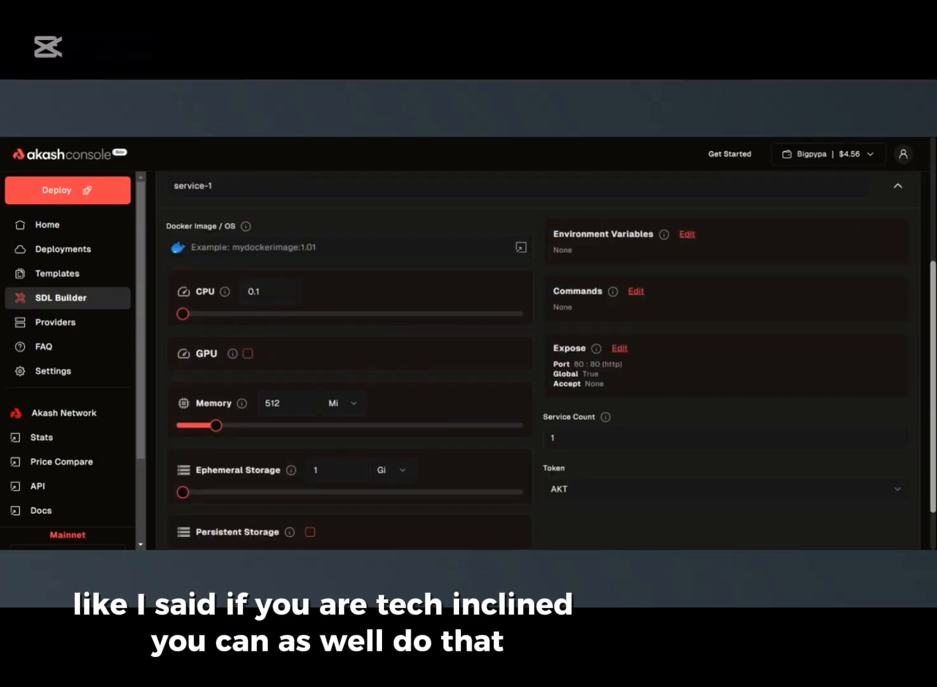
pyautogui.scroll(2, 407, 200)
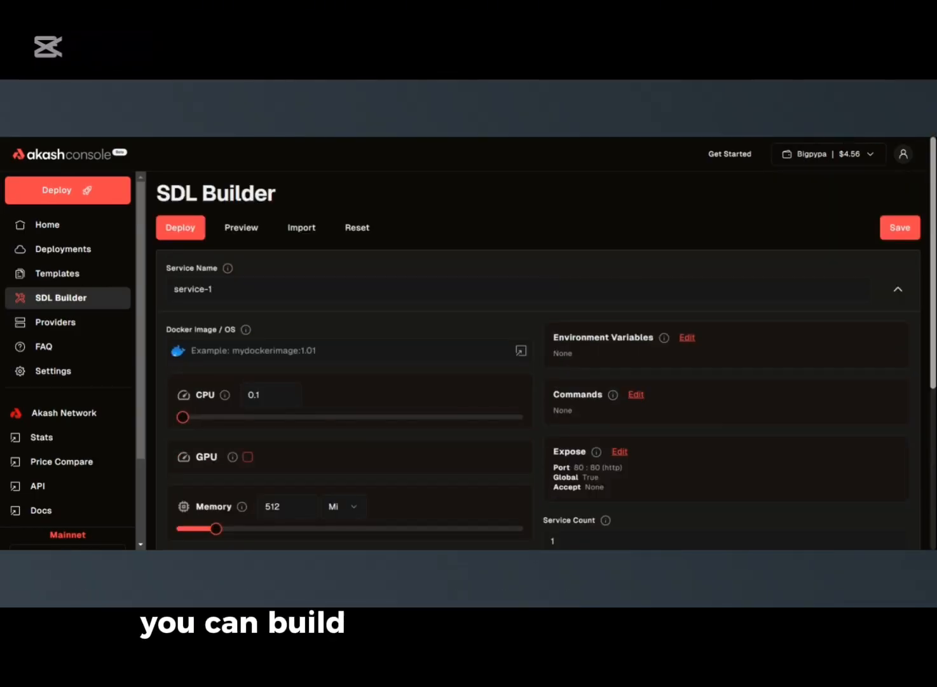
pyautogui.click(244, 233)
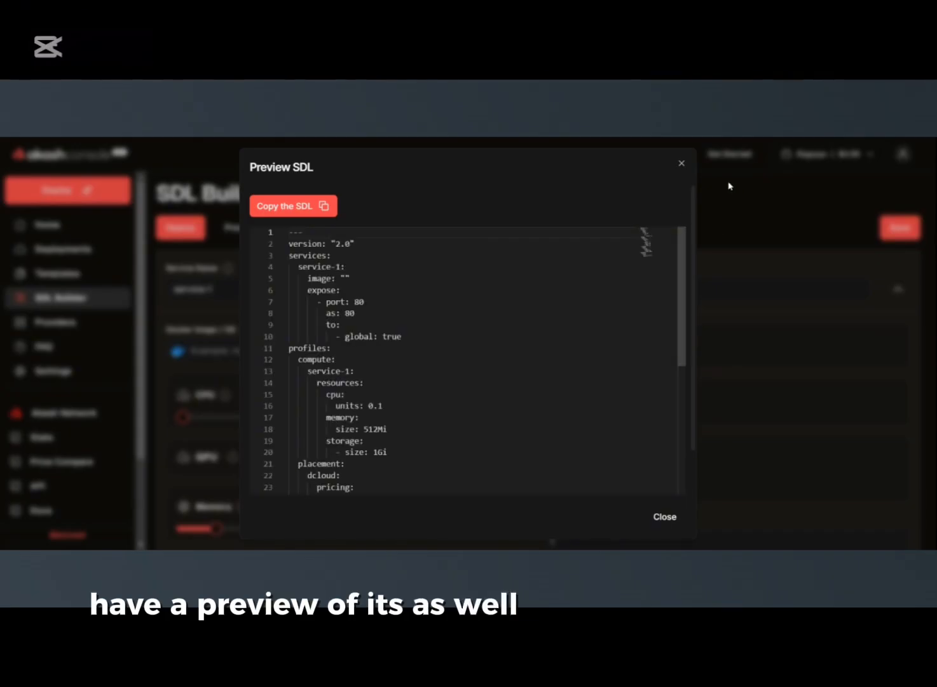
pyautogui.click(681, 164)
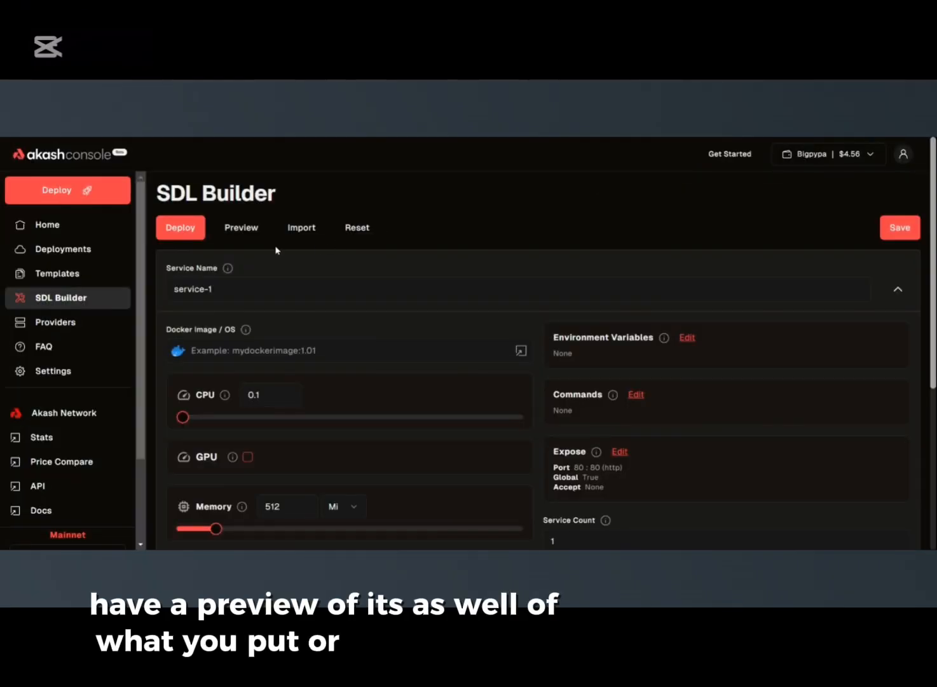
# Step: Look at the Import SDL dialog without importing anything, and examine the service settings through to the Placement section
pyautogui.click(300, 231)
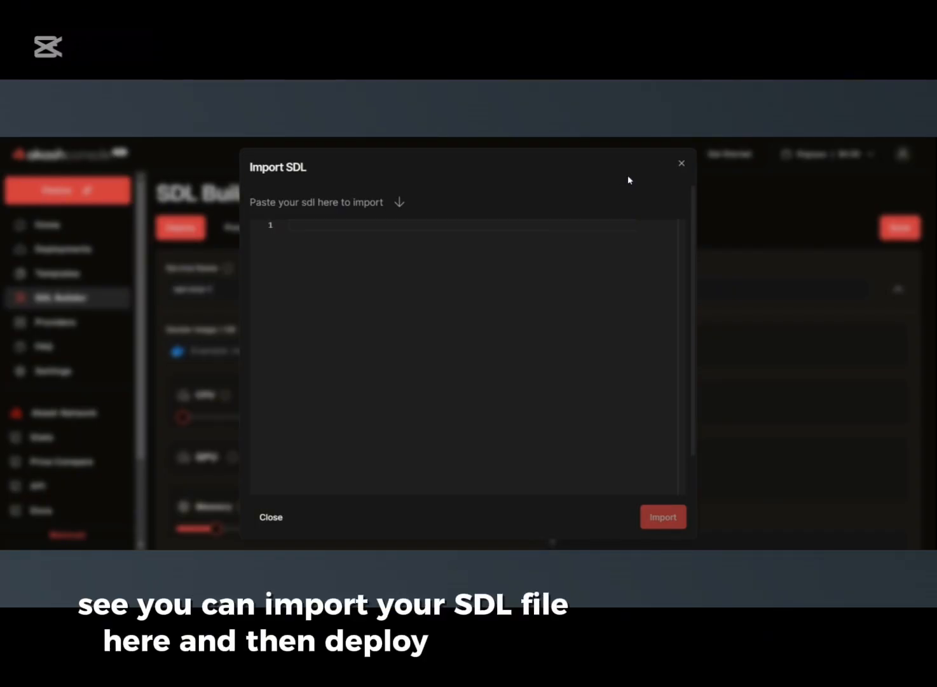
pyautogui.click(681, 164)
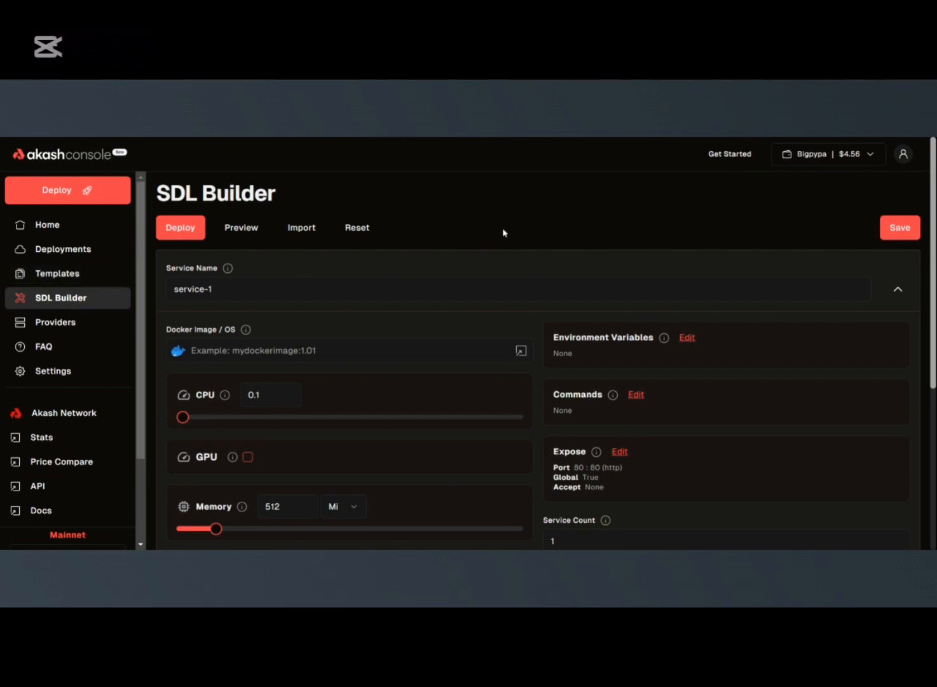
pyautogui.scroll(-4, 393, 435)
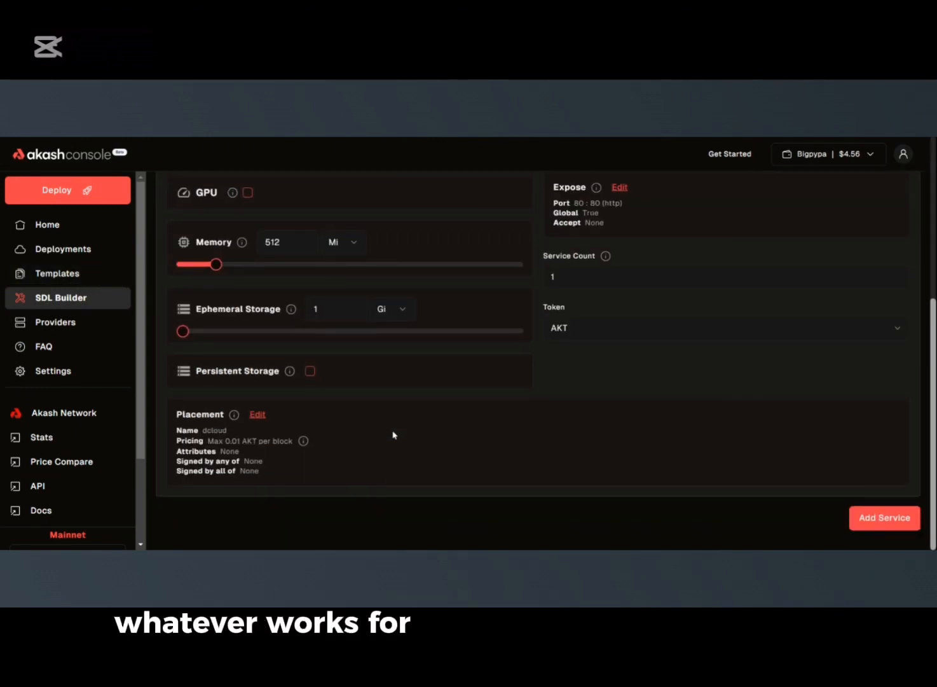
pyautogui.scroll(4, 491, 402)
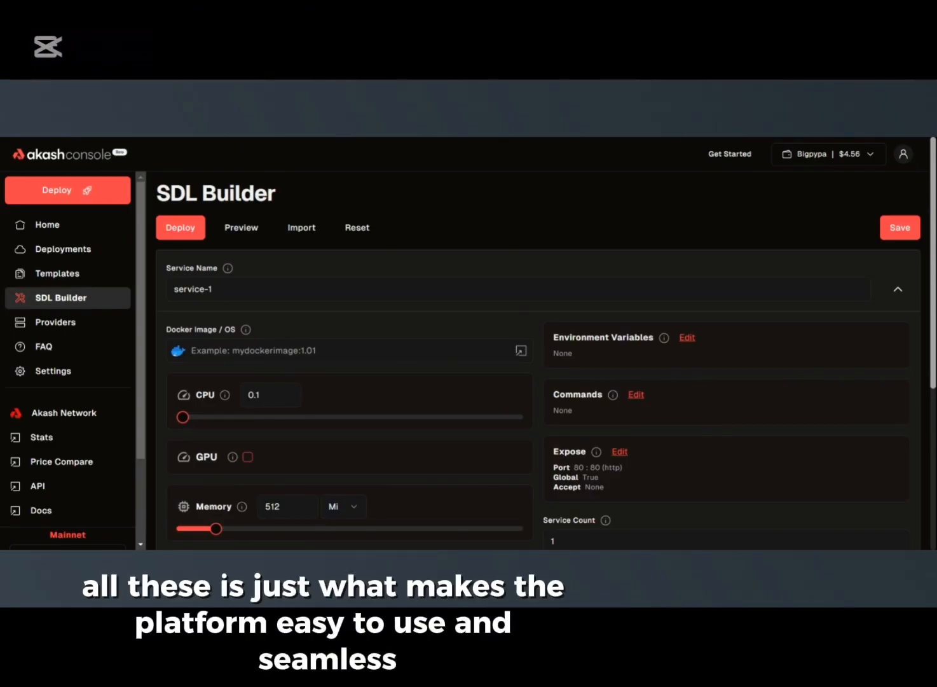
# Step: Open the Providers page and examine the network capacity map, the CPU, GPU, memory and storage charts, and the provider list
pyautogui.click(86, 323)
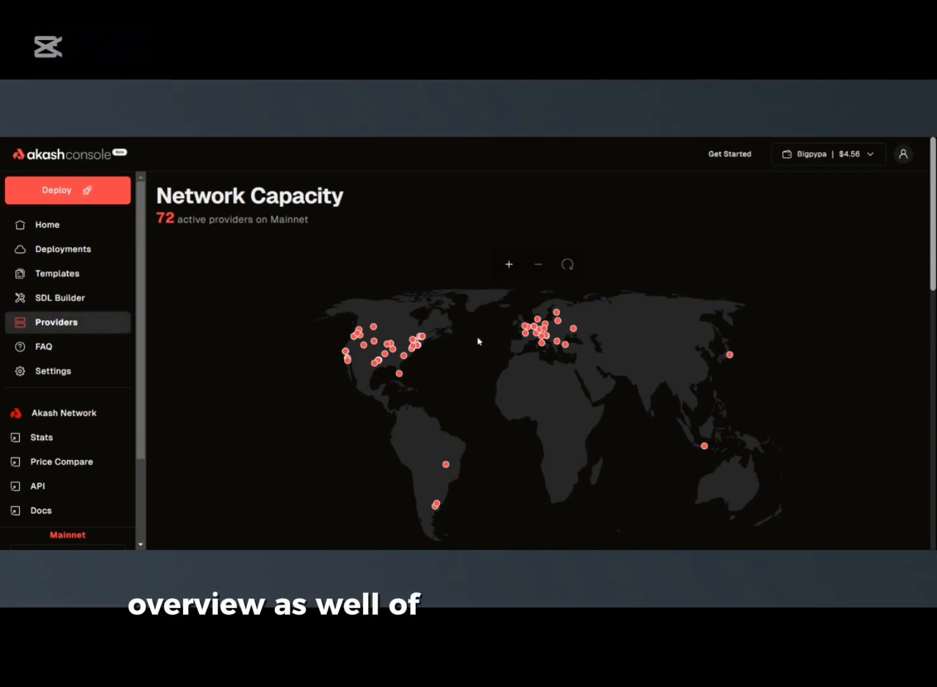
pyautogui.scroll(-1, 495, 357)
pyautogui.scroll(1, 495, 357)
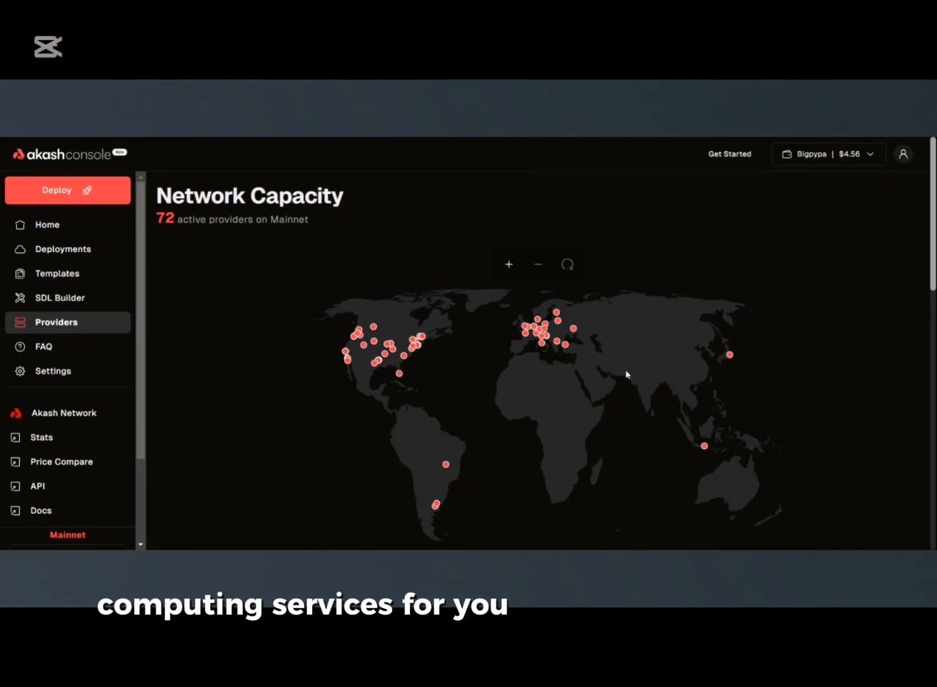
pyautogui.scroll(-3, 578, 390)
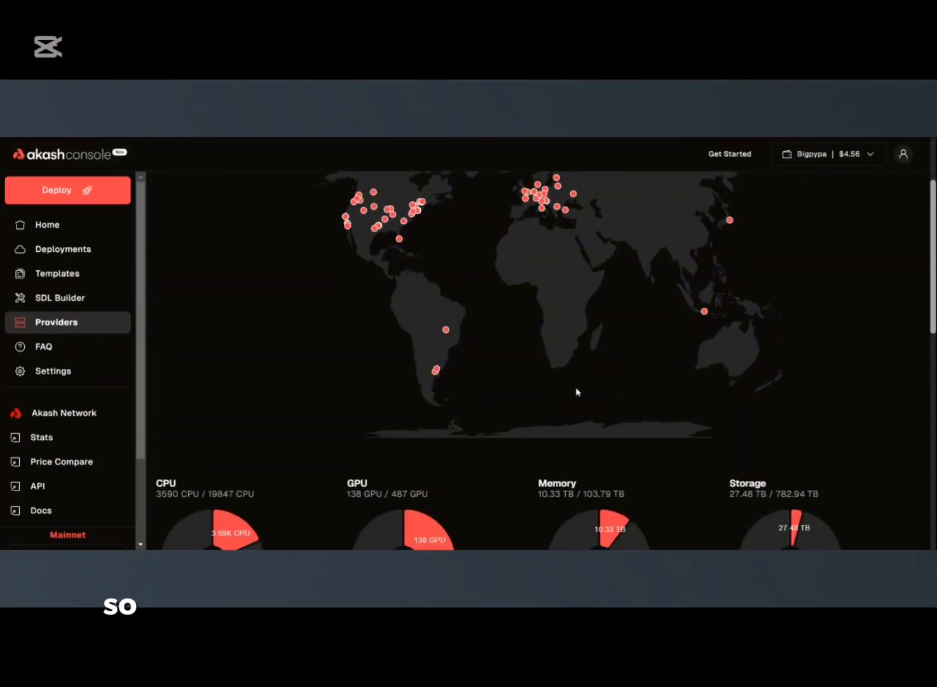
pyautogui.scroll(-4, 545, 389)
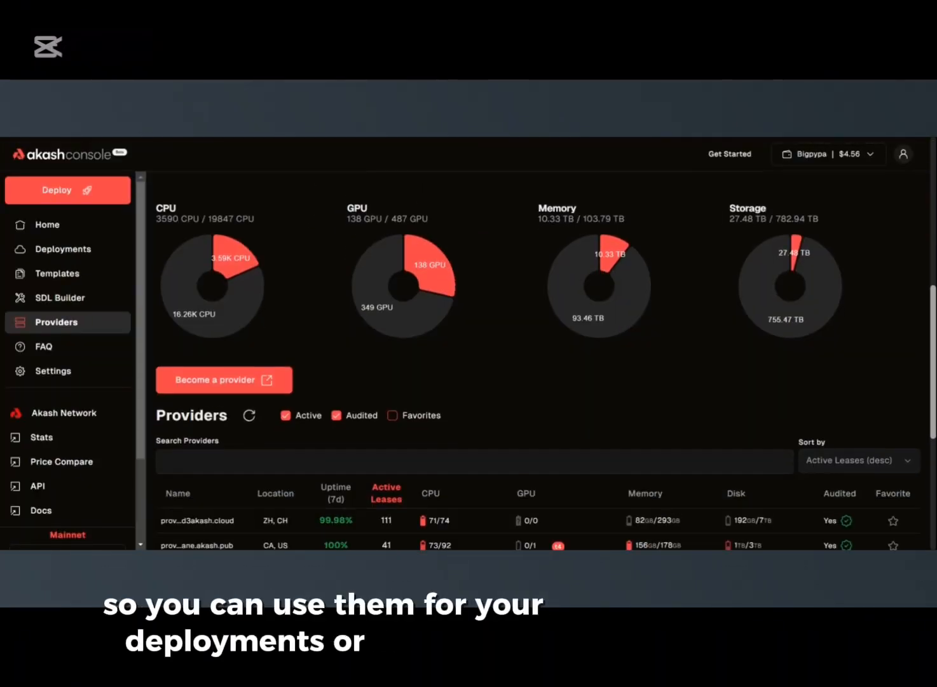
pyautogui.scroll(1, 533, 392)
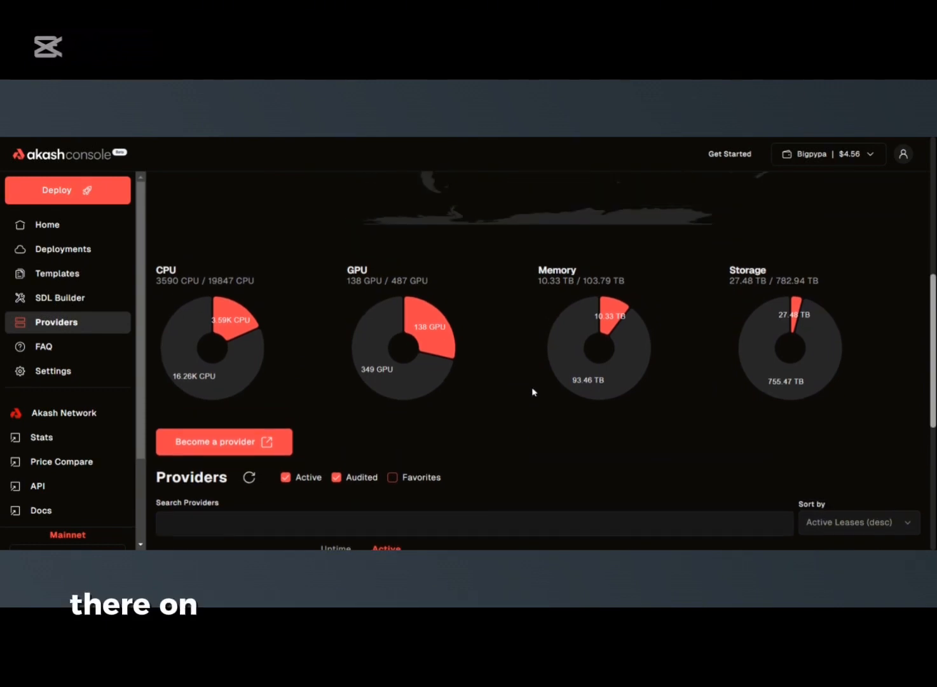
# Step: Examine the provider list with its location, uptime, lease, CPU, GPU, memory and disk columns, ending back at the network capacity map
pyautogui.scroll(-1, 534, 357)
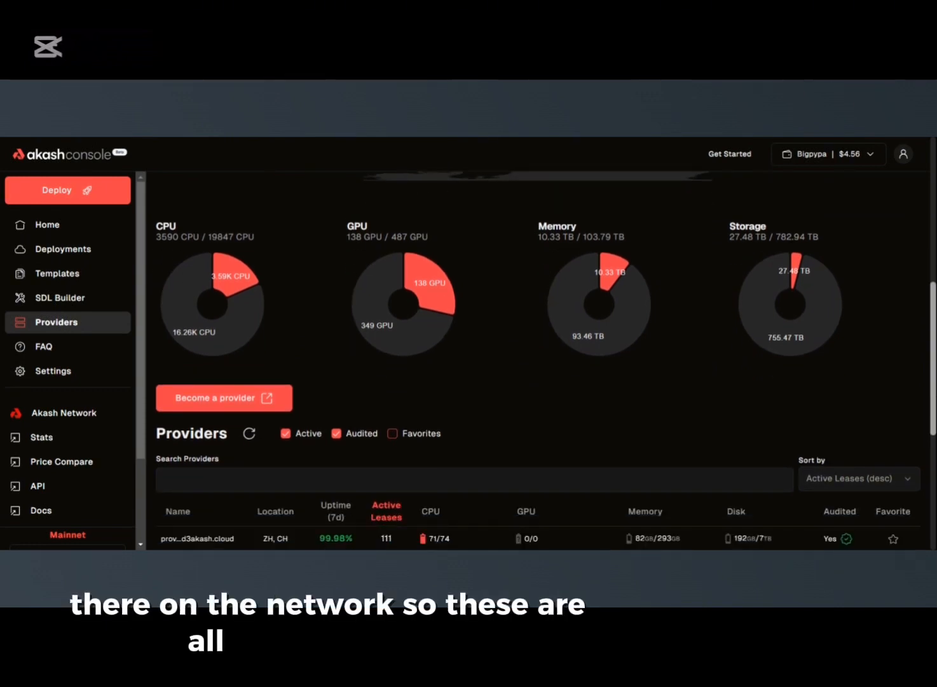
pyautogui.scroll(-2, 534, 356)
pyautogui.scroll(-1, 534, 356)
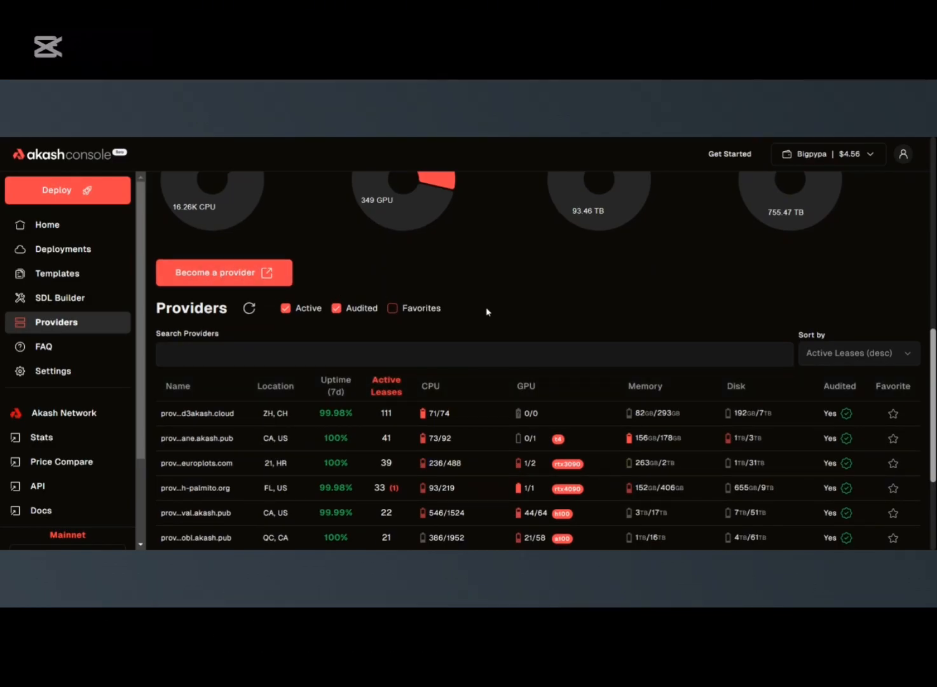
pyautogui.scroll(-3, 488, 312)
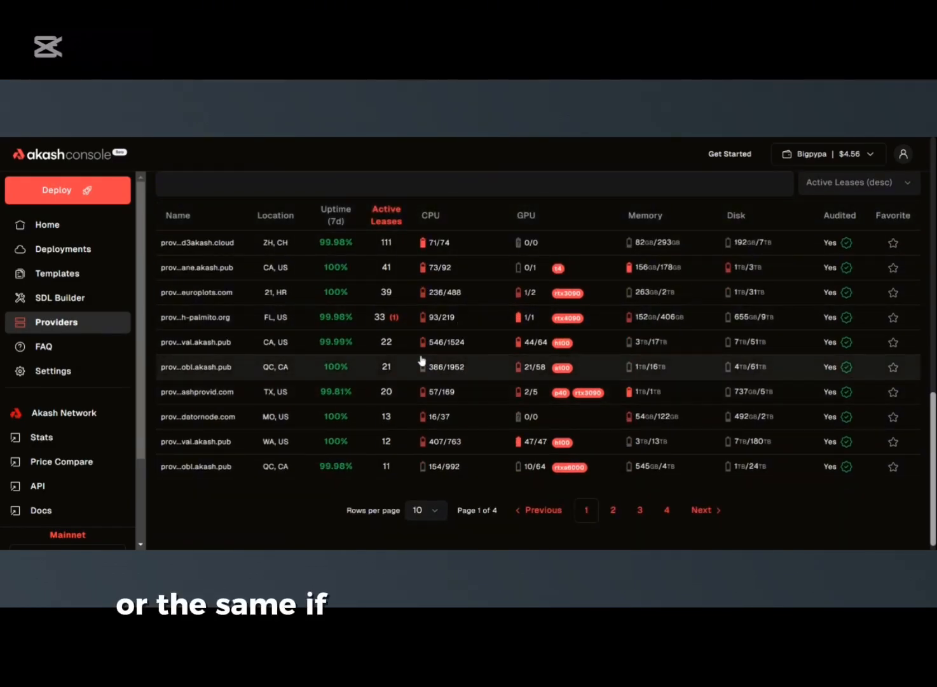
pyautogui.scroll(2, 488, 363)
pyautogui.scroll(-2, 485, 359)
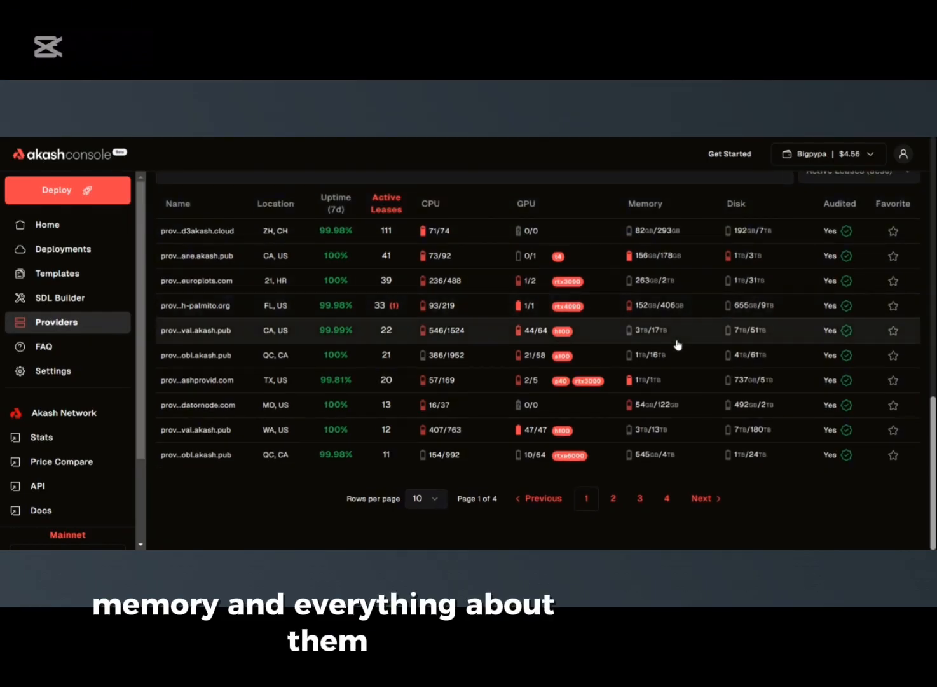
pyautogui.scroll(10, 484, 334)
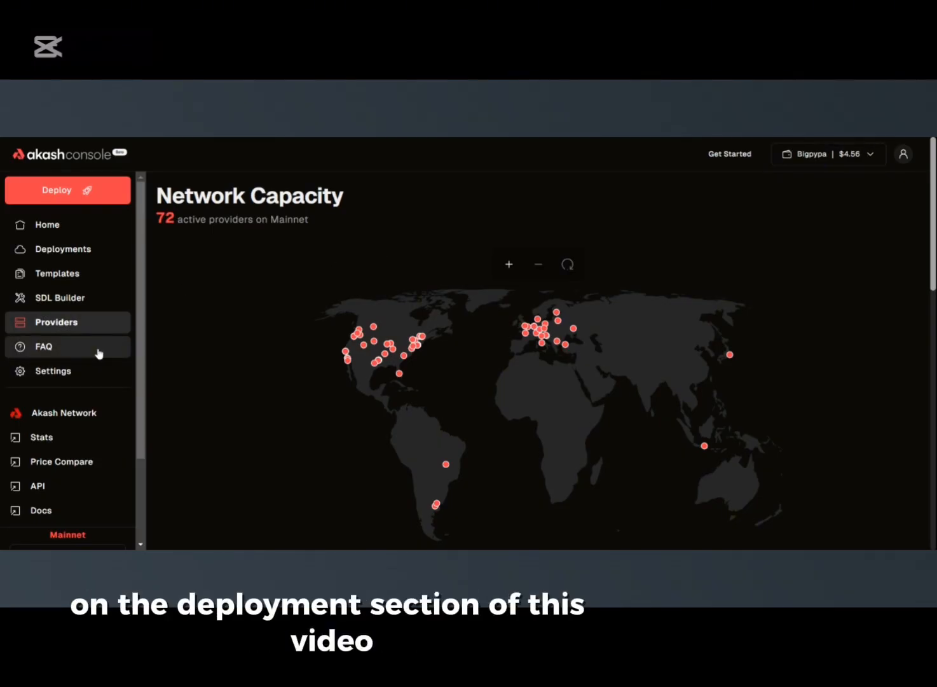
# Step: Open the FAQ page and read through its troubleshooting answers, ending back at the list of questions
pyautogui.click(93, 354)
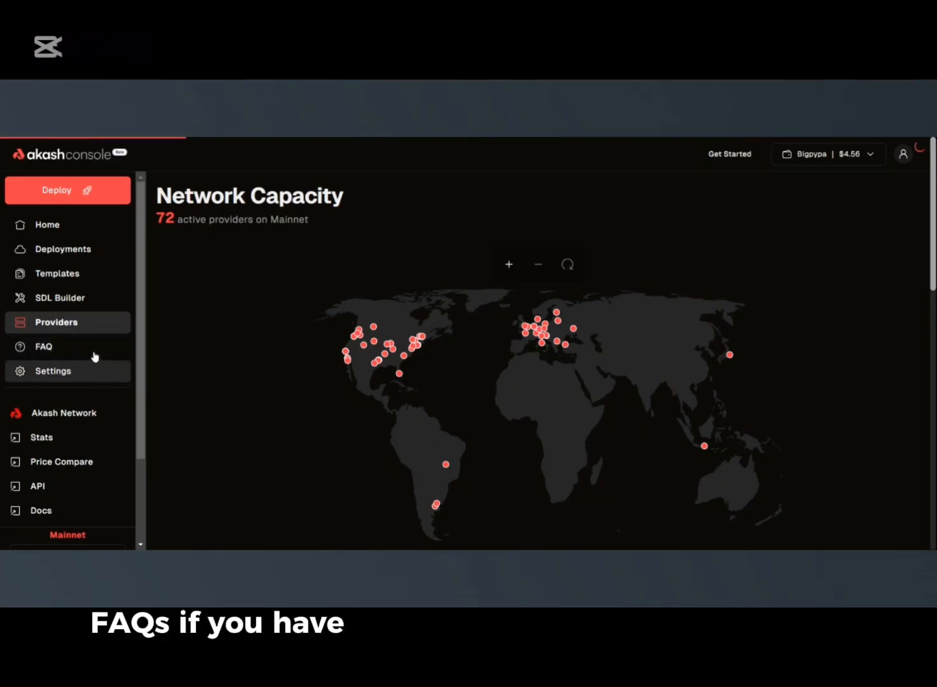
pyautogui.scroll(-8, 385, 400)
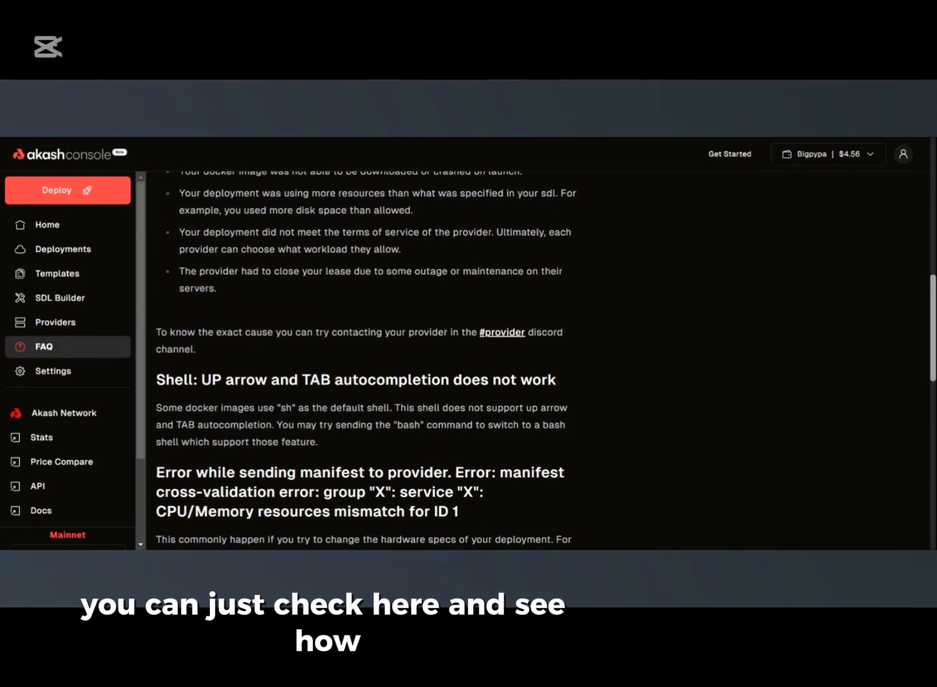
pyautogui.scroll(-10, 384, 359)
pyautogui.scroll(20, 385, 359)
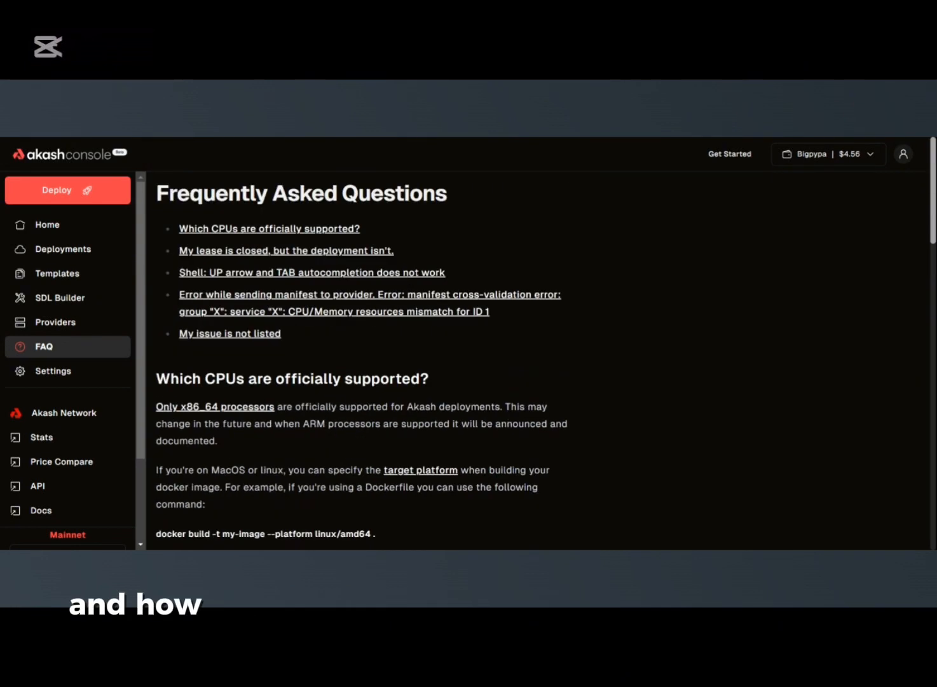
pyautogui.scroll(-15, 373, 464)
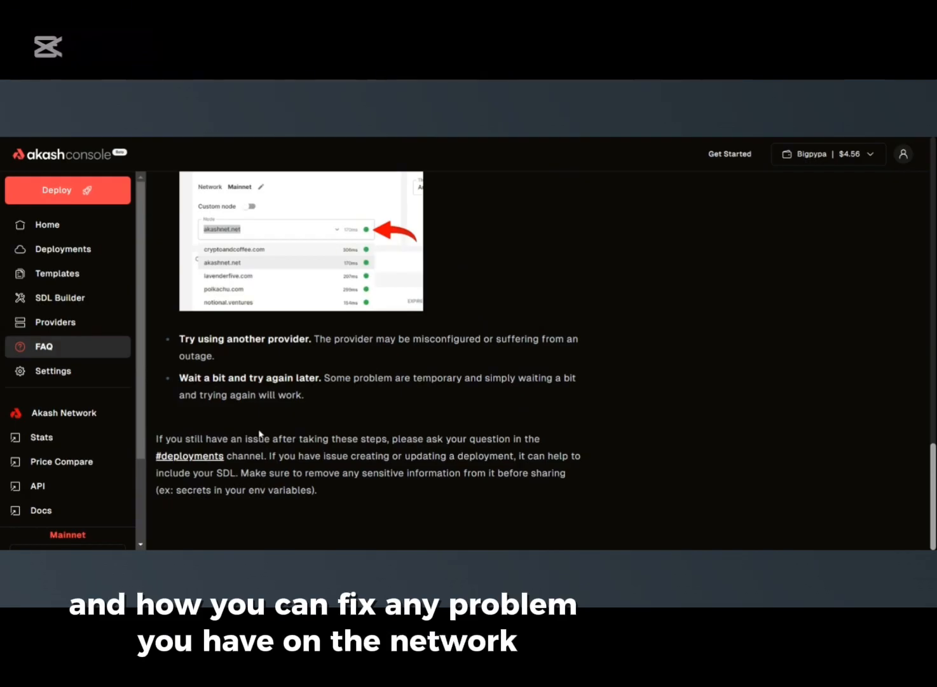
pyautogui.scroll(4, 479, 323)
pyautogui.scroll(12, 479, 323)
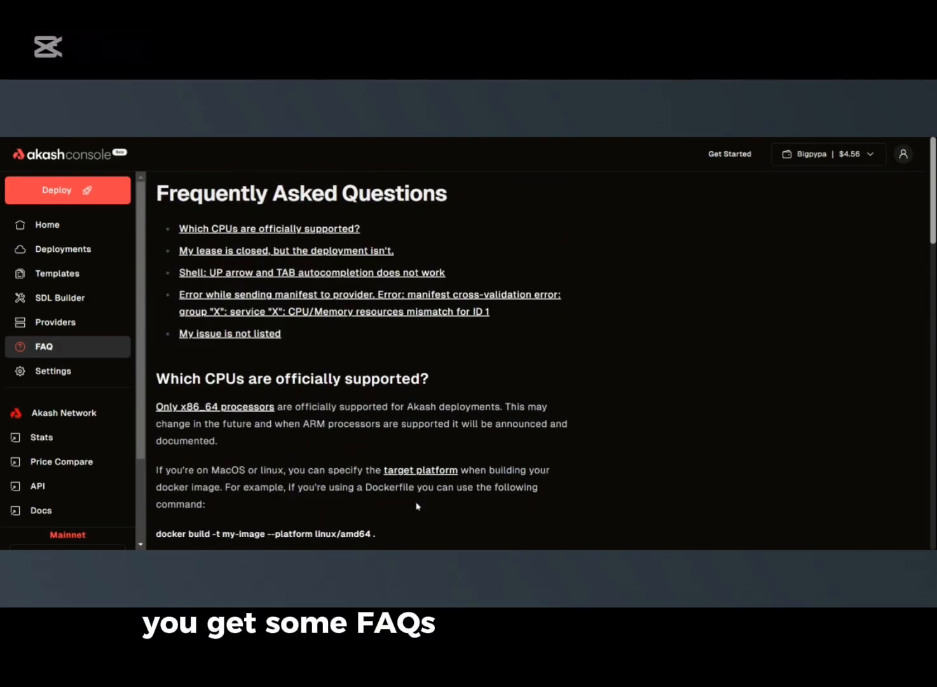
# Step: Open the Settings page and examine the network, node, theme, local data and certificate options
pyautogui.click(60, 378)
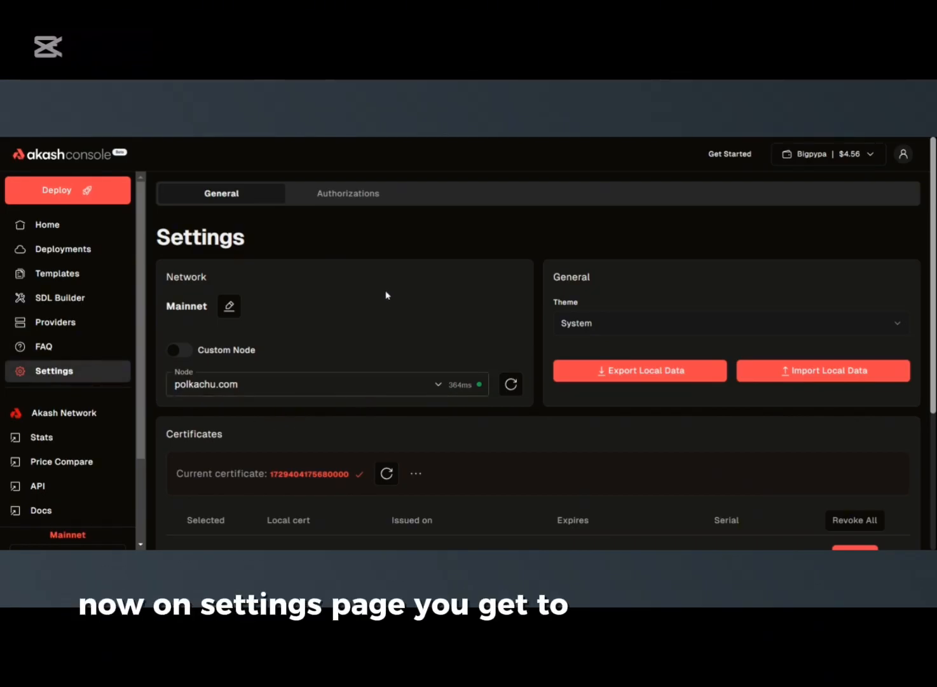
pyautogui.scroll(-3, 386, 295)
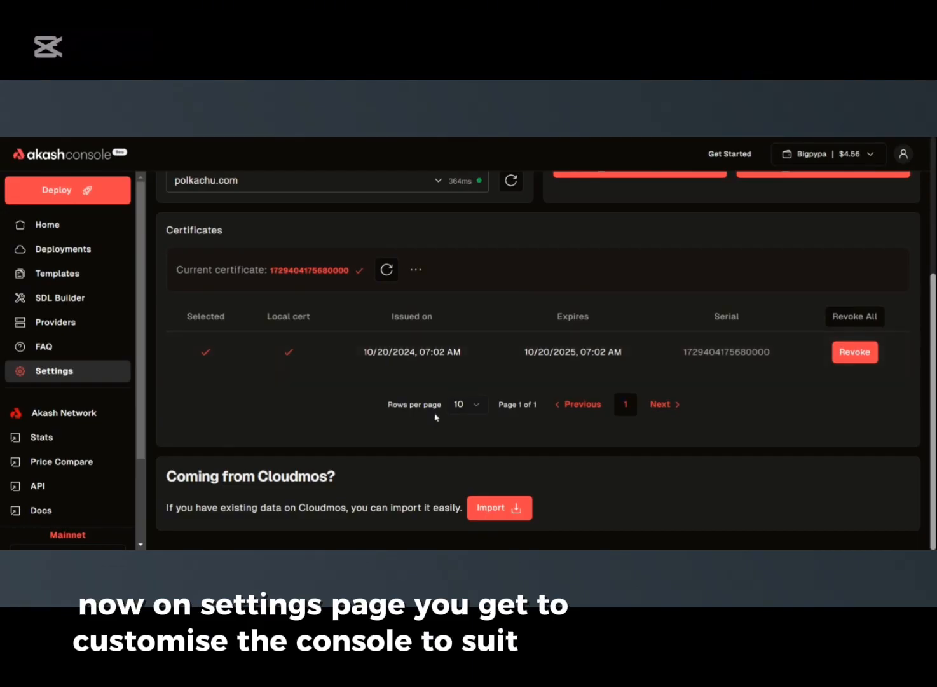
pyautogui.scroll(3, 324, 455)
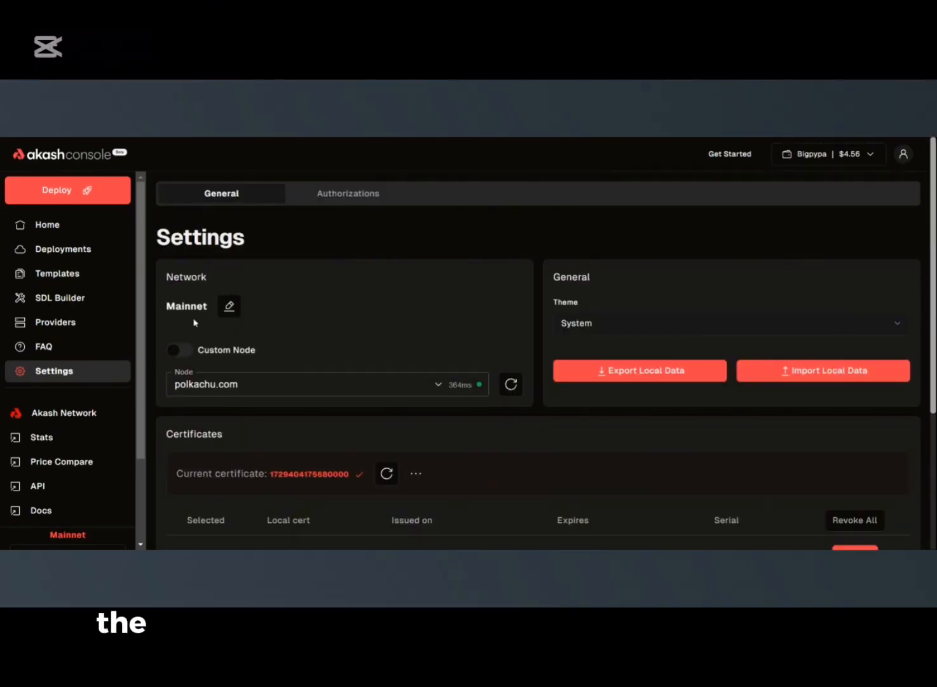
pyautogui.scroll(-2, 438, 278)
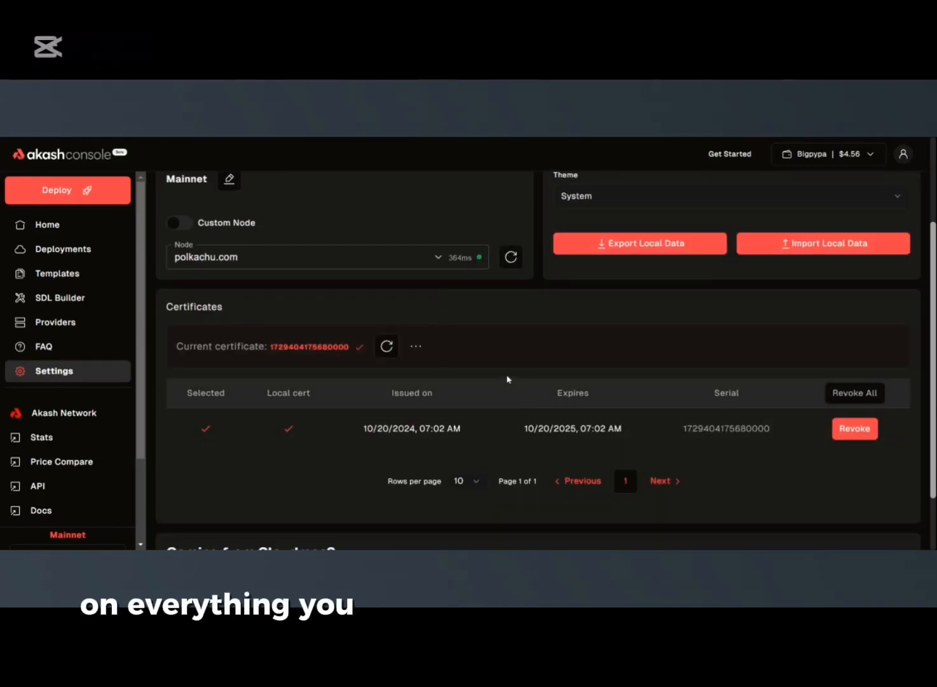
pyautogui.scroll(2, 653, 332)
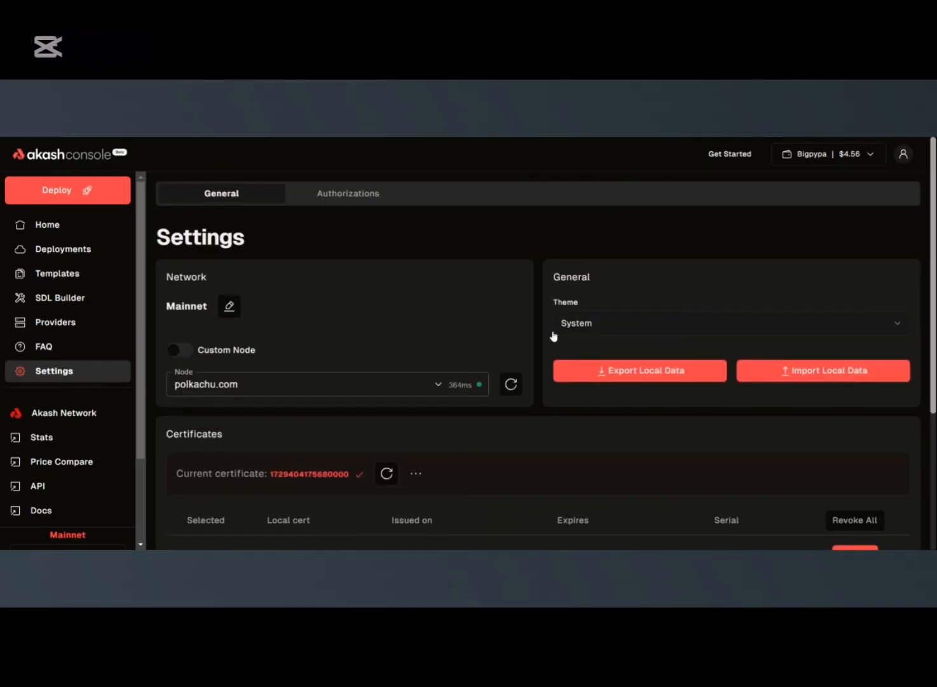
# Step: View the Authorizations settings and examine the deployment and transaction fee authorization sections
pyautogui.click(364, 197)
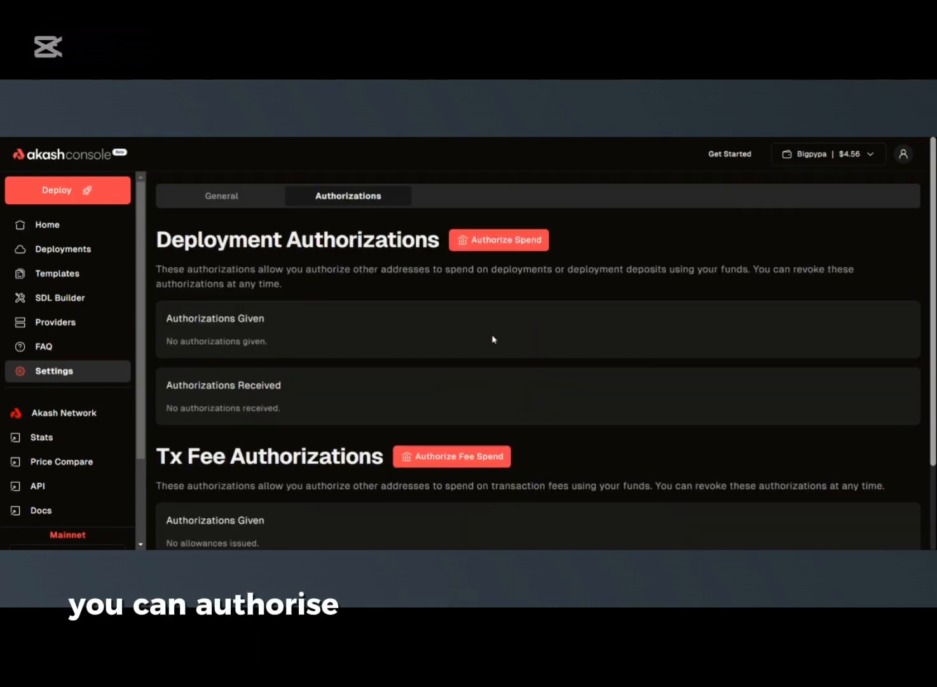
pyautogui.scroll(-1, 428, 360)
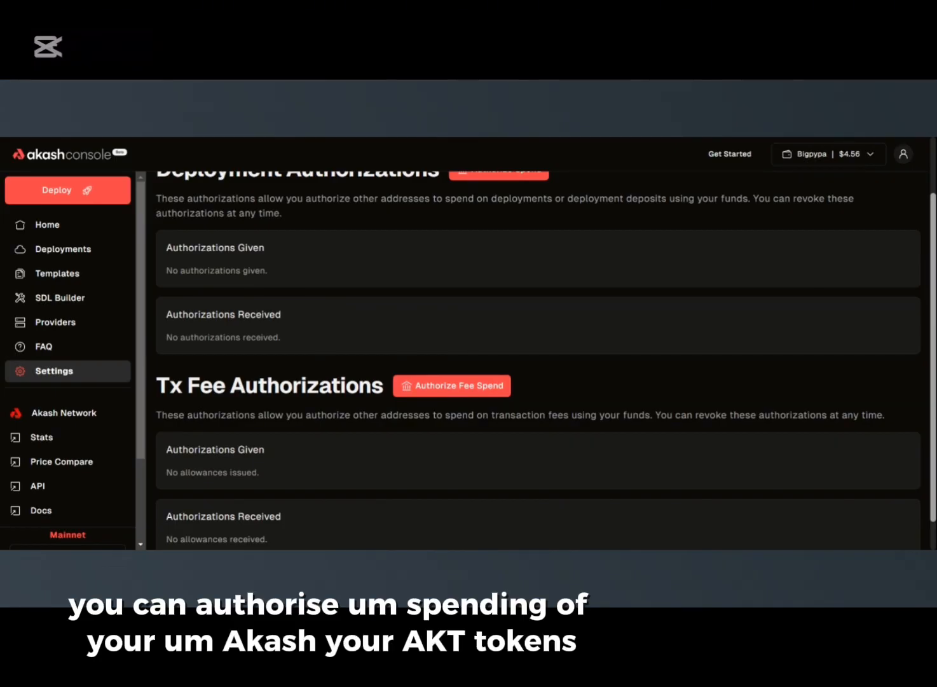
pyautogui.scroll(-1, 546, 385)
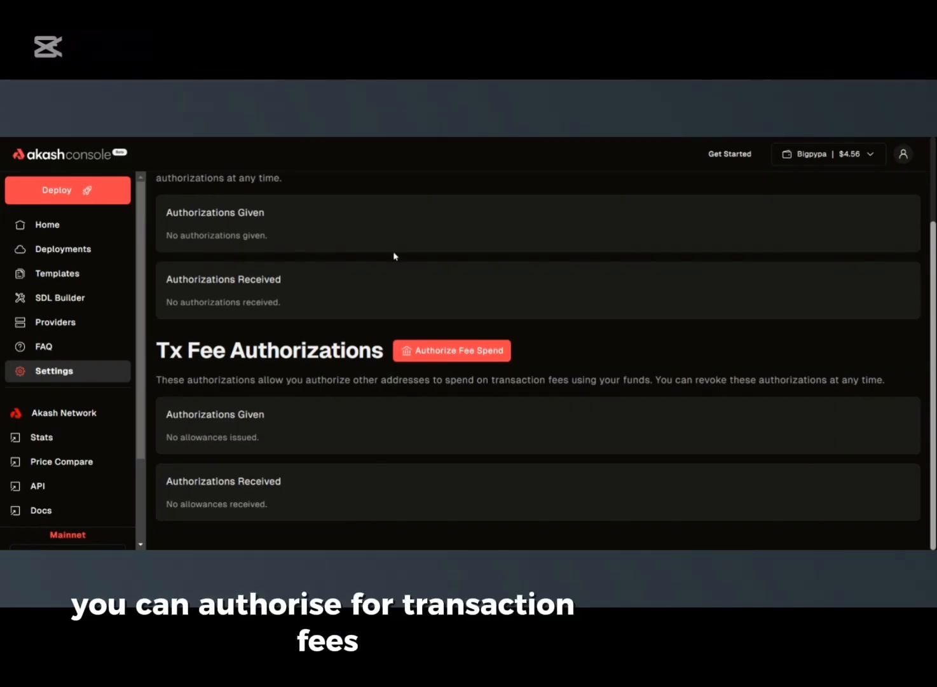
pyautogui.scroll(2, 395, 257)
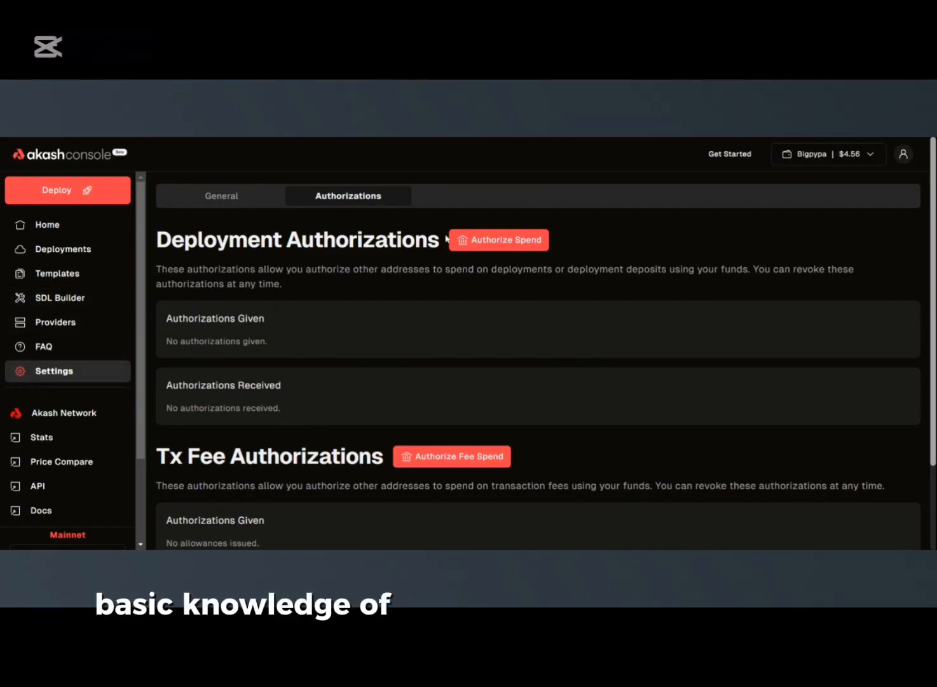
# Step: Return to the Home page to review the account overview, and check the AKT and USDC balances in the wallet details
pyautogui.click(78, 232)
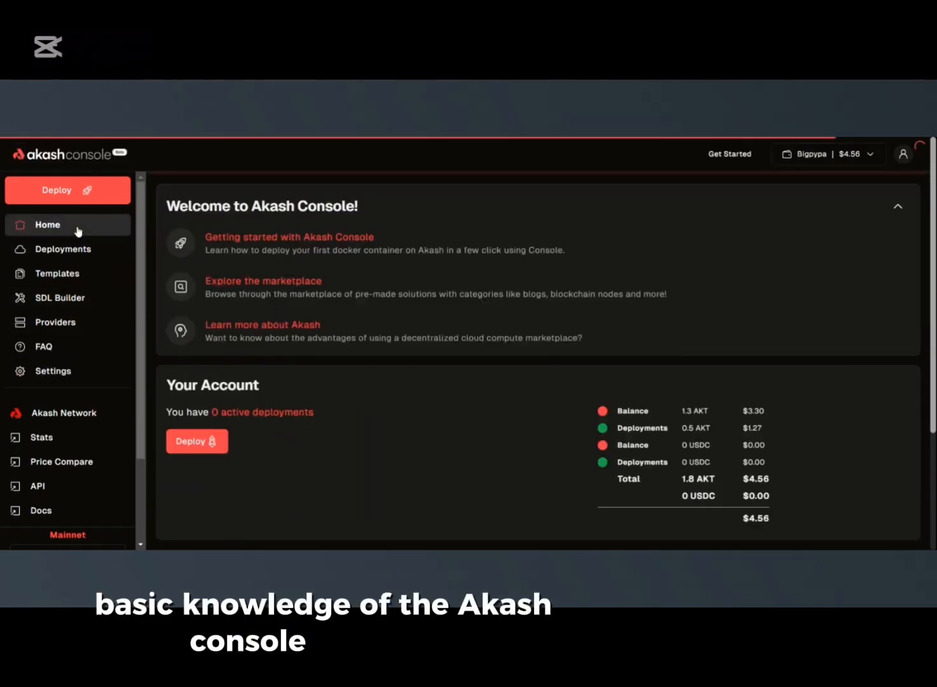
pyautogui.click(870, 156)
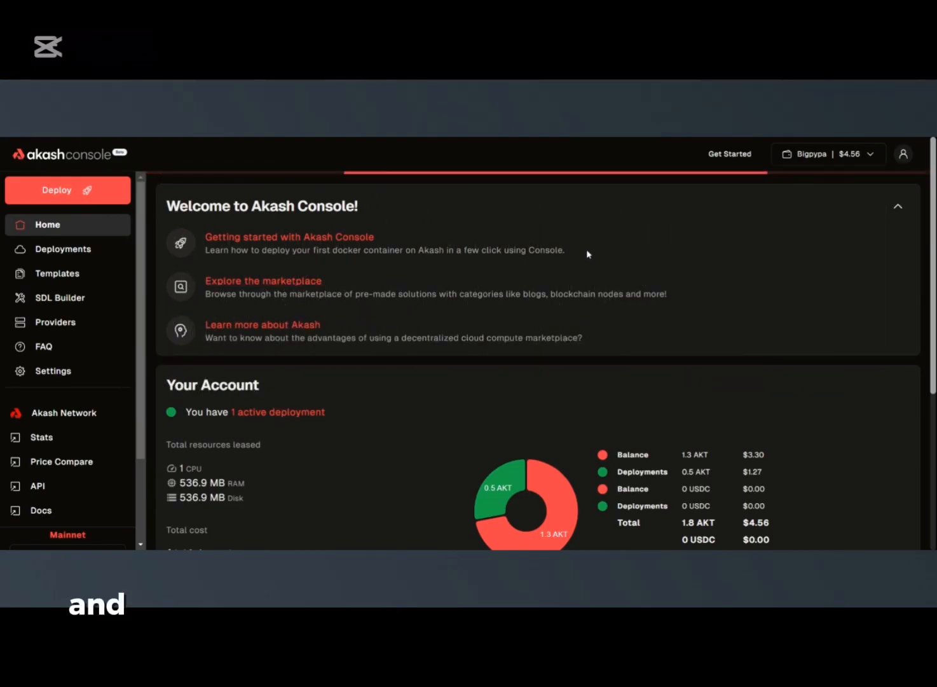
pyautogui.scroll(-5, 588, 254)
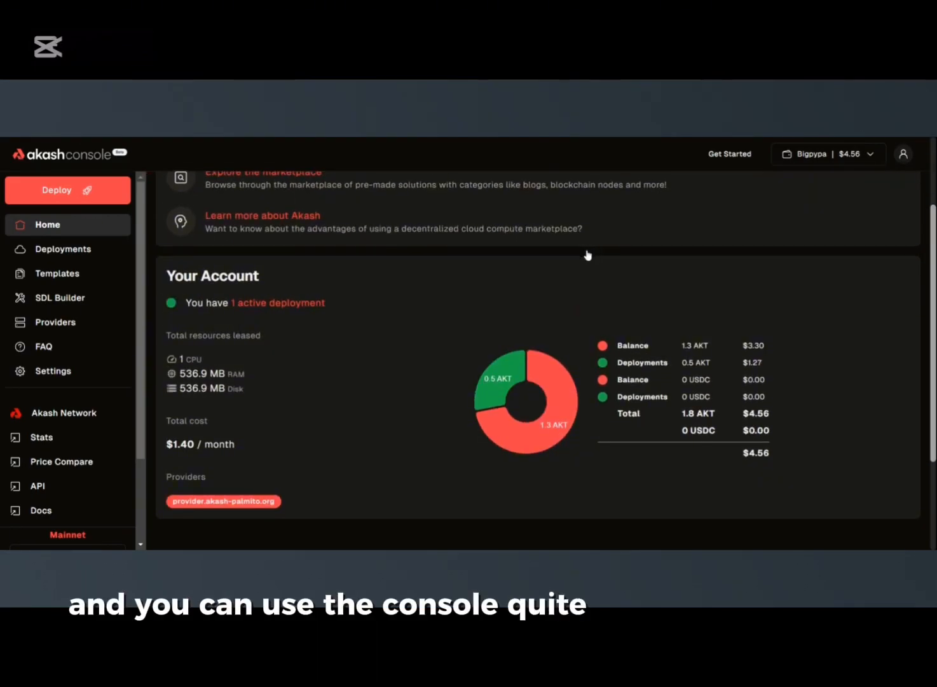
pyautogui.scroll(4, 407, 344)
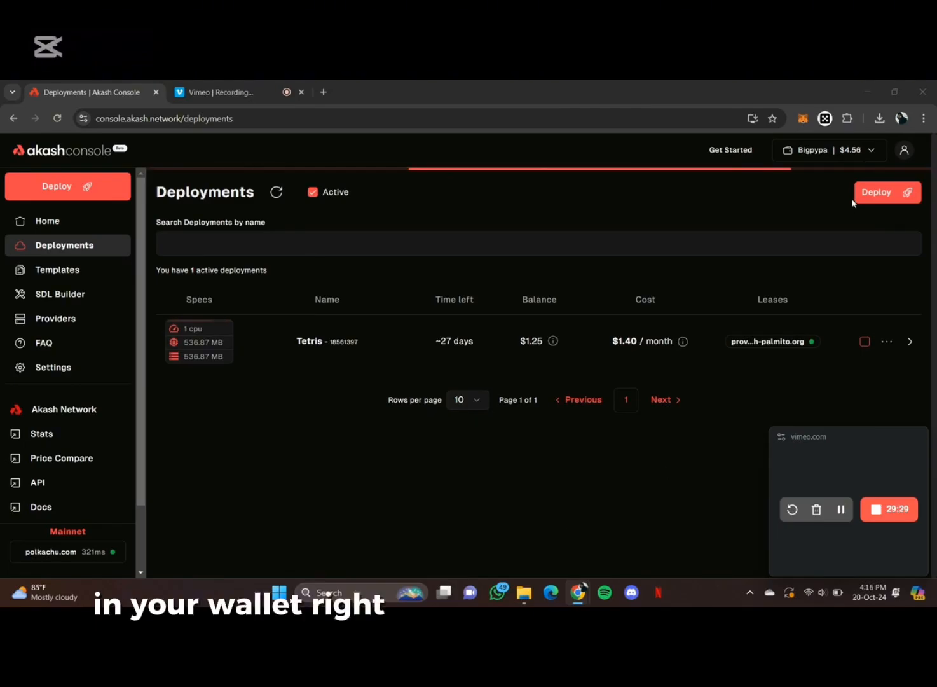
pyautogui.click(871, 151)
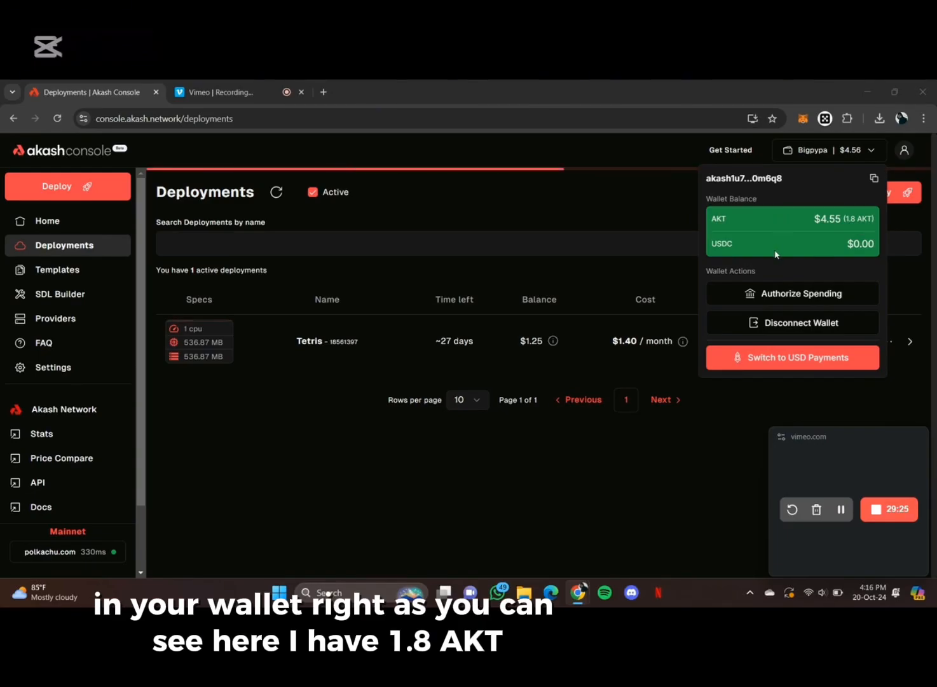
pyautogui.click(475, 221)
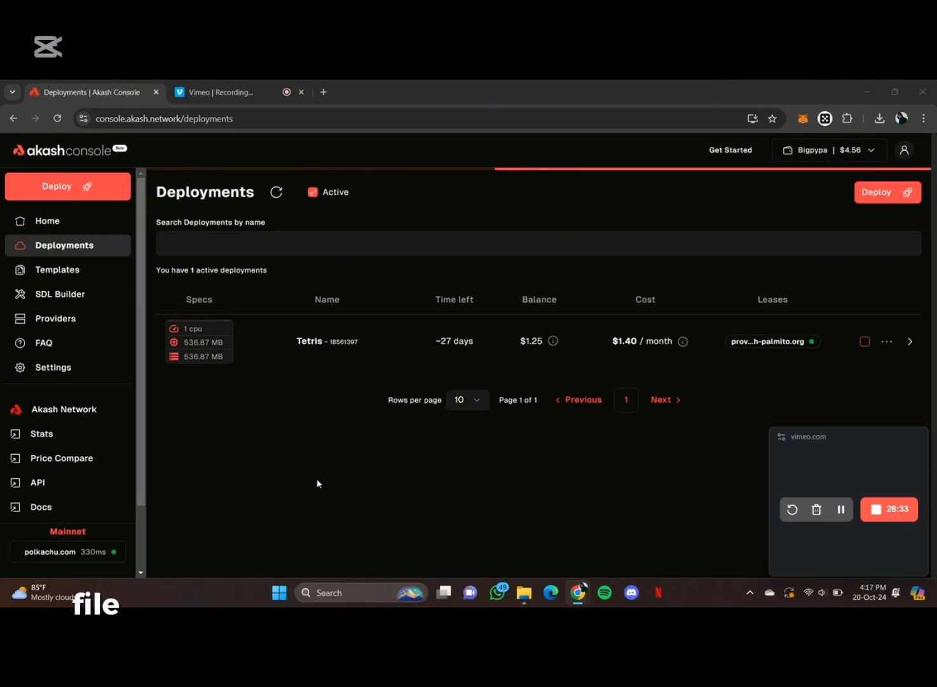
# Step: Open the SDL Builder and look at the Import SDL dialog, closing it without importing anything
pyautogui.click(60, 295)
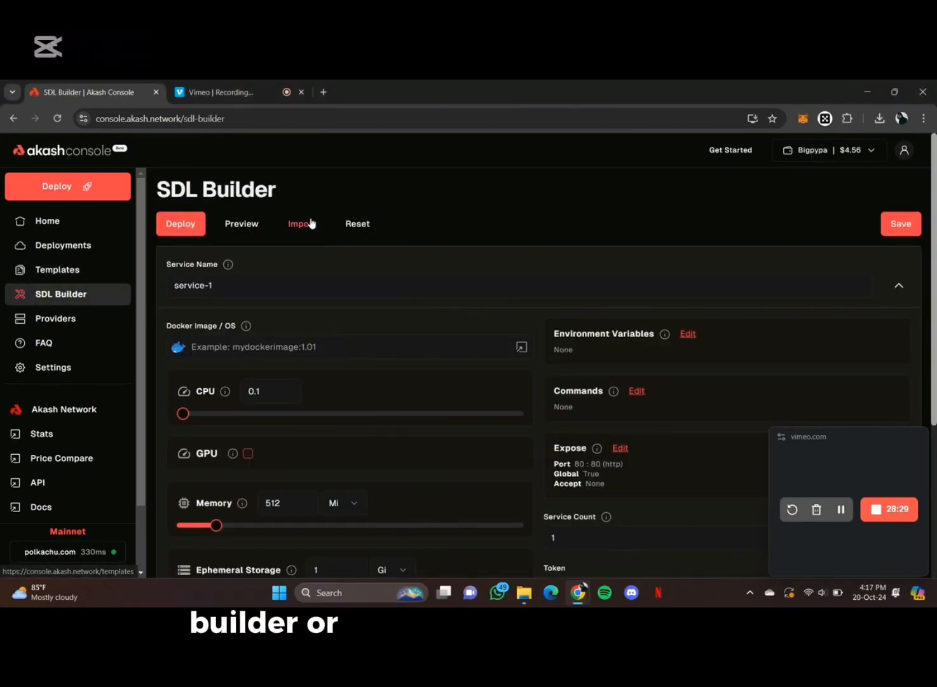
pyautogui.click(306, 225)
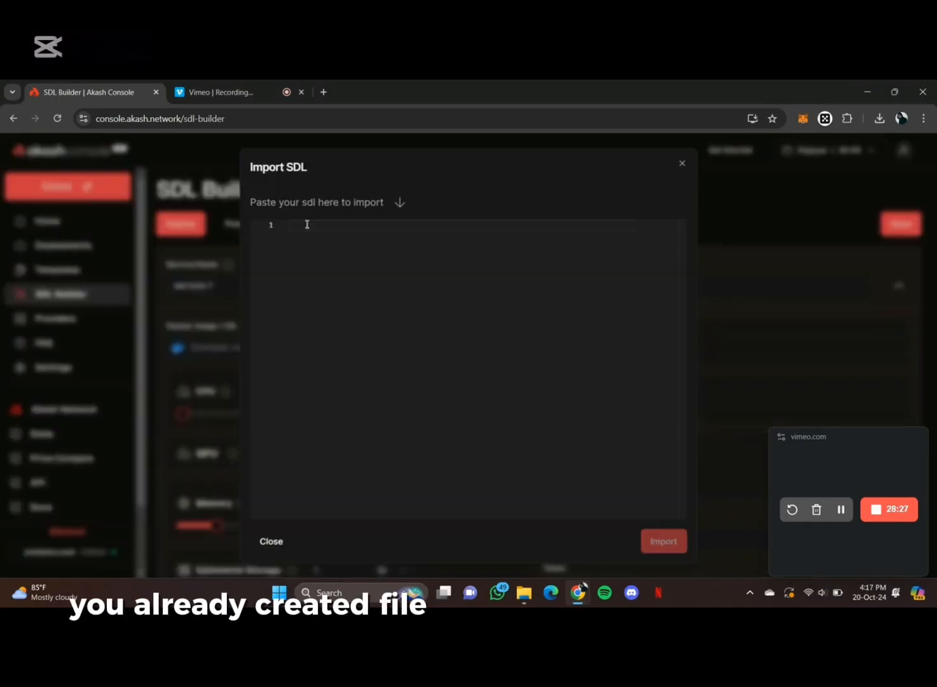
pyautogui.click(681, 165)
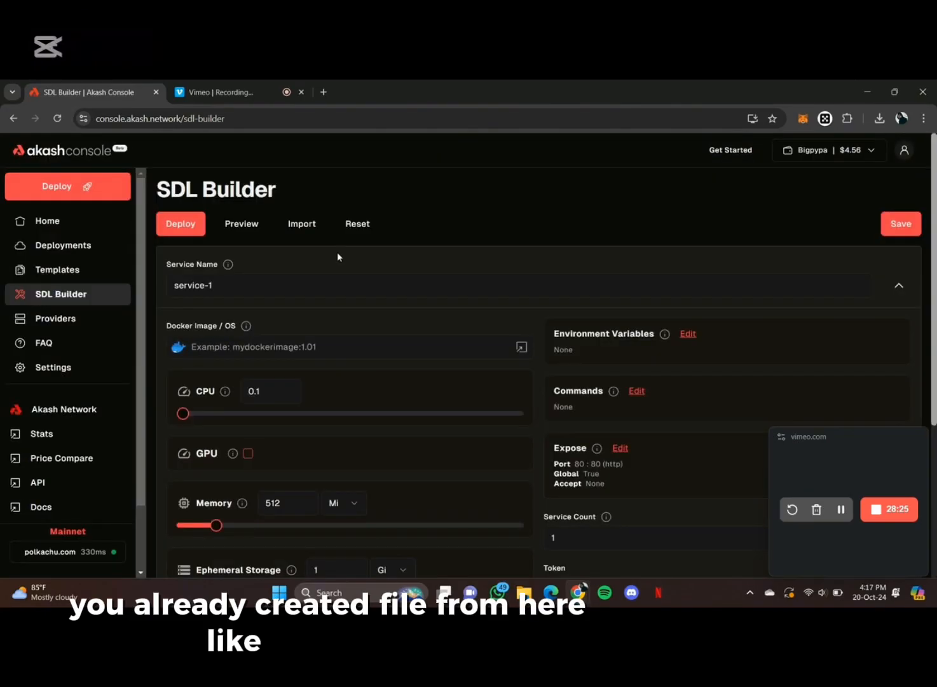
# Step: Go by way of Deployments to the template gallery, browse it, and filter it to the Games category
pyautogui.click(58, 251)
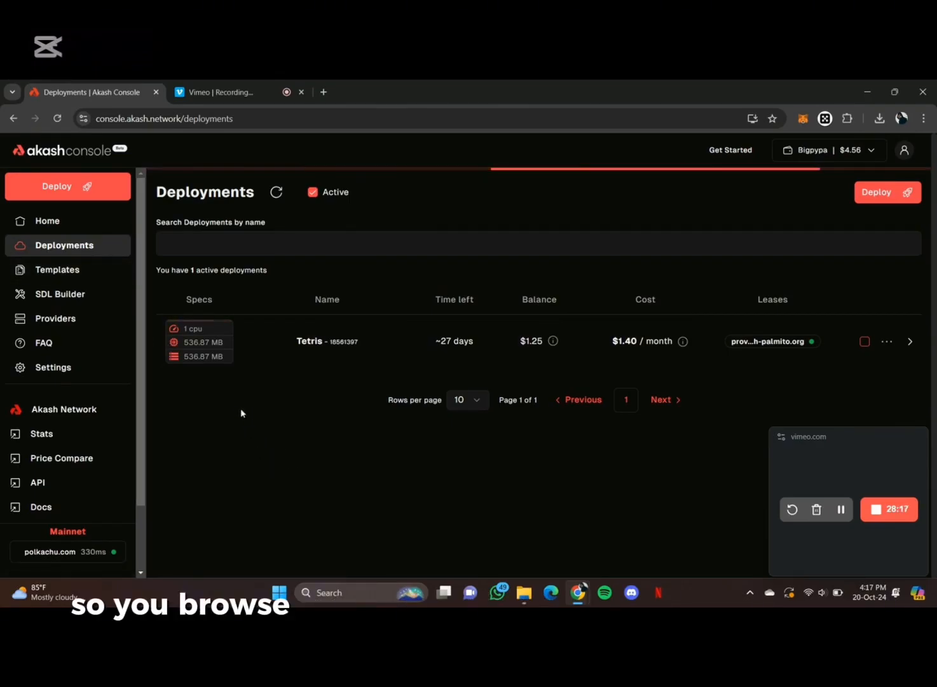
pyautogui.click(77, 272)
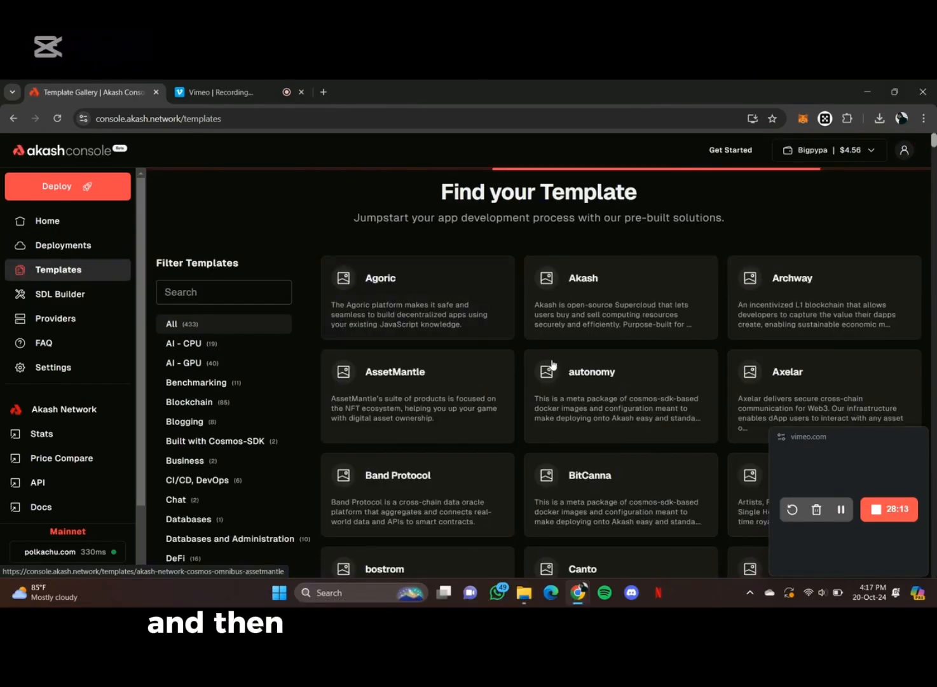
pyautogui.scroll(-2, 520, 439)
pyautogui.scroll(-3, 520, 440)
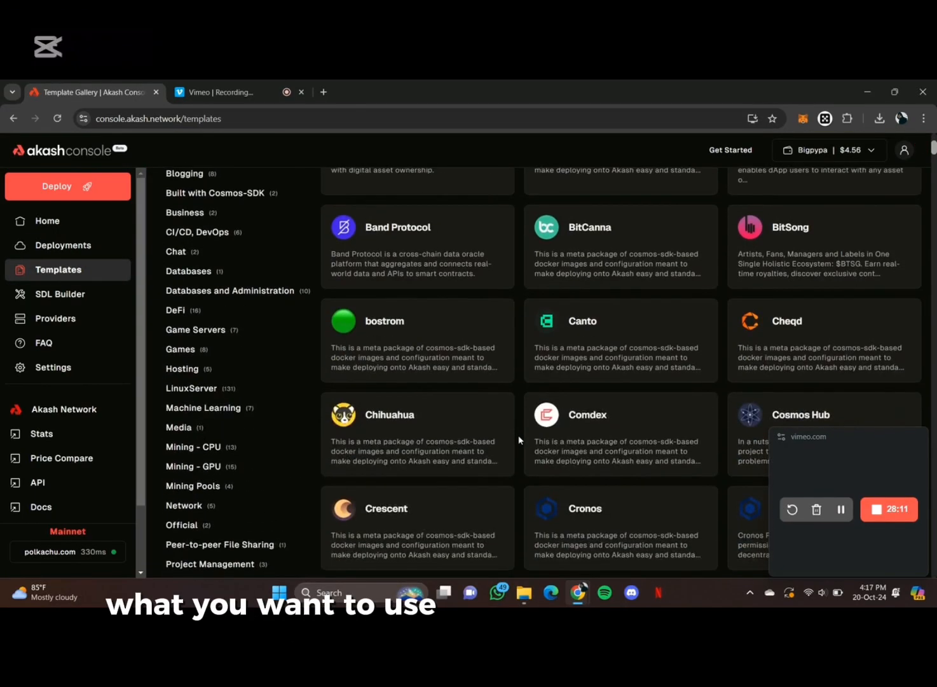
pyautogui.scroll(2, 520, 439)
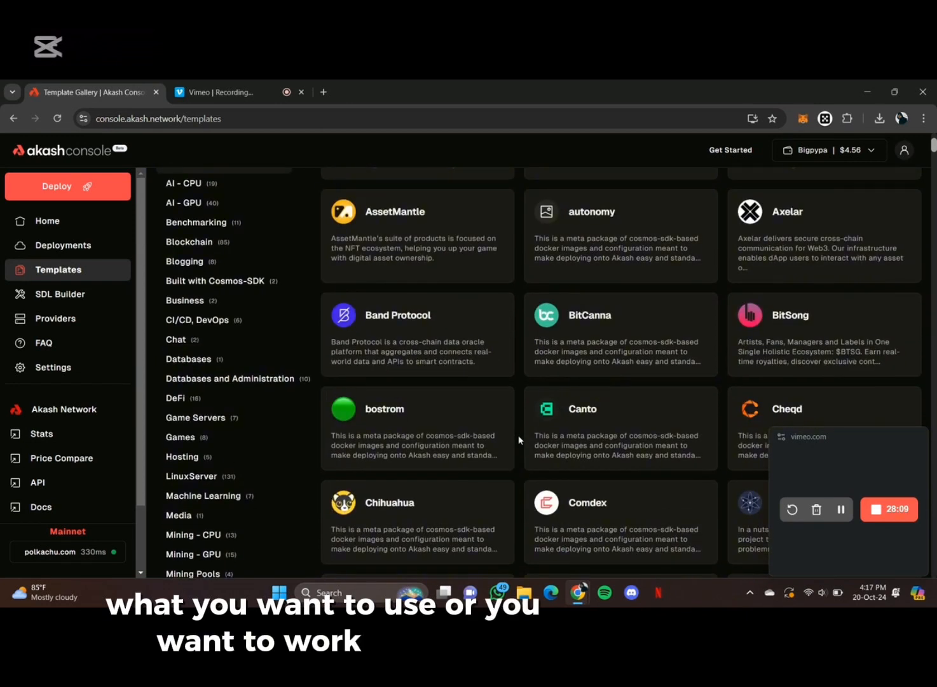
pyautogui.click(188, 436)
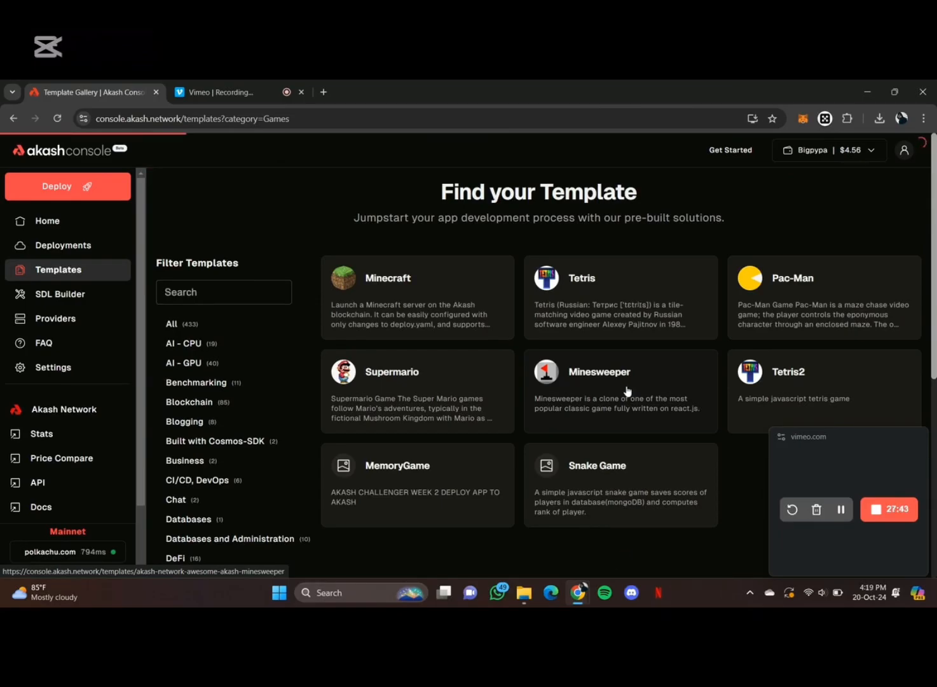
# Step: Open the Minesweeper template's details and start a new deployment from it
pyautogui.click(580, 376)
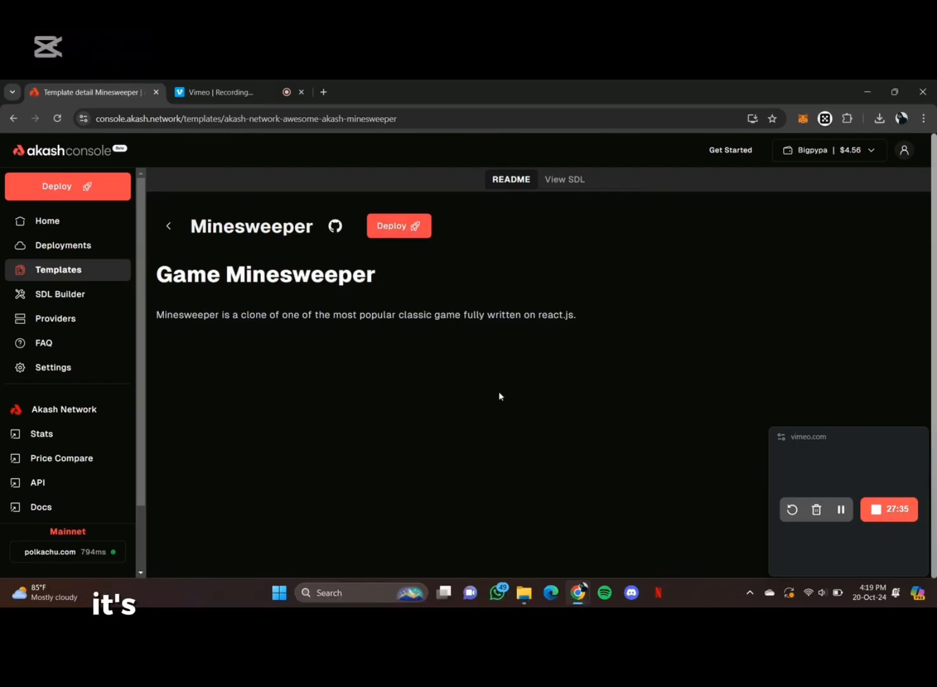
pyautogui.click(399, 226)
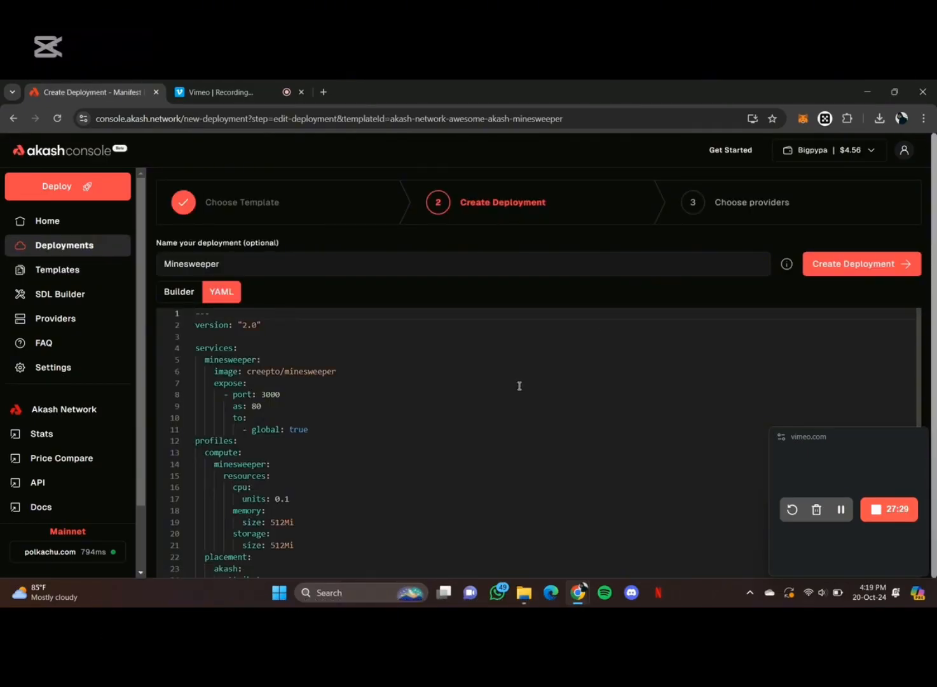
# Step: Create the Minesweeper deployment from its YAML with a 0.5 AKT deposit and approve the transaction in the Keplr wallet
pyautogui.scroll(-5, 388, 449)
pyautogui.scroll(5, 388, 451)
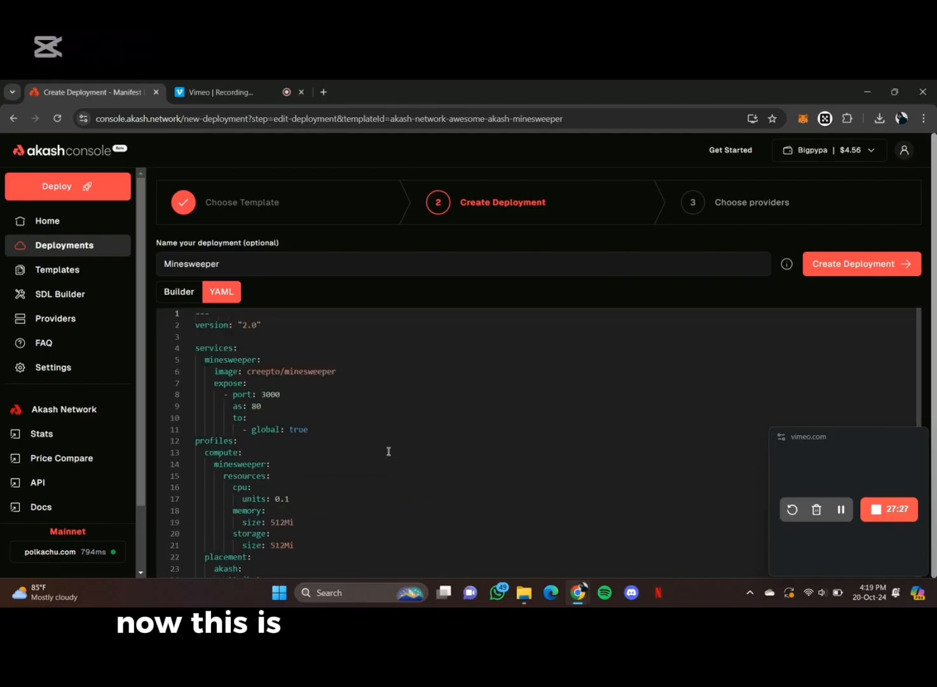
pyautogui.click(884, 270)
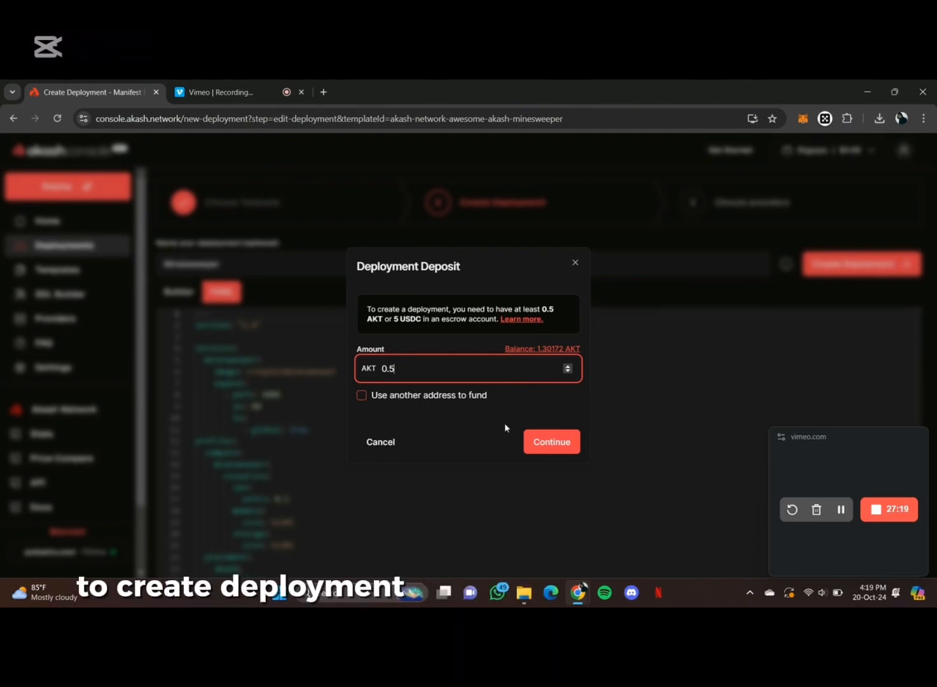
pyautogui.click(548, 442)
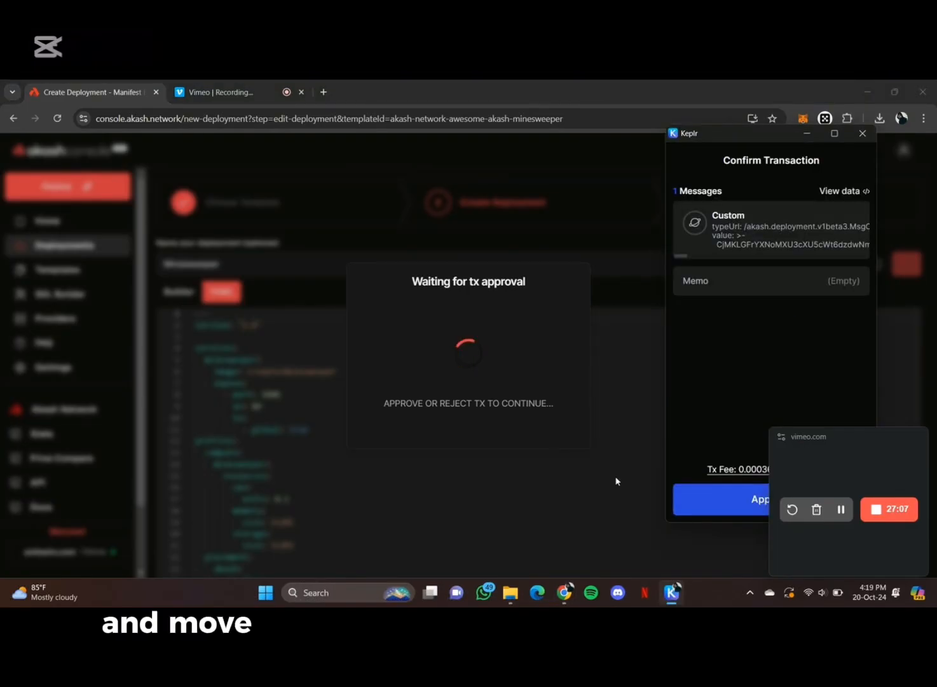
pyautogui.click(904, 436)
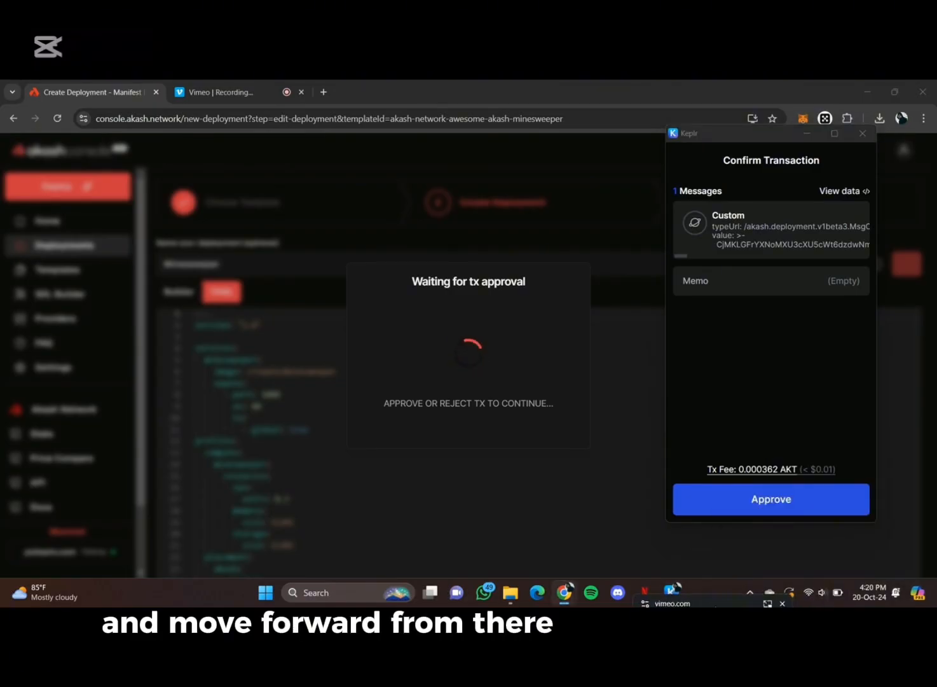
pyautogui.click(784, 500)
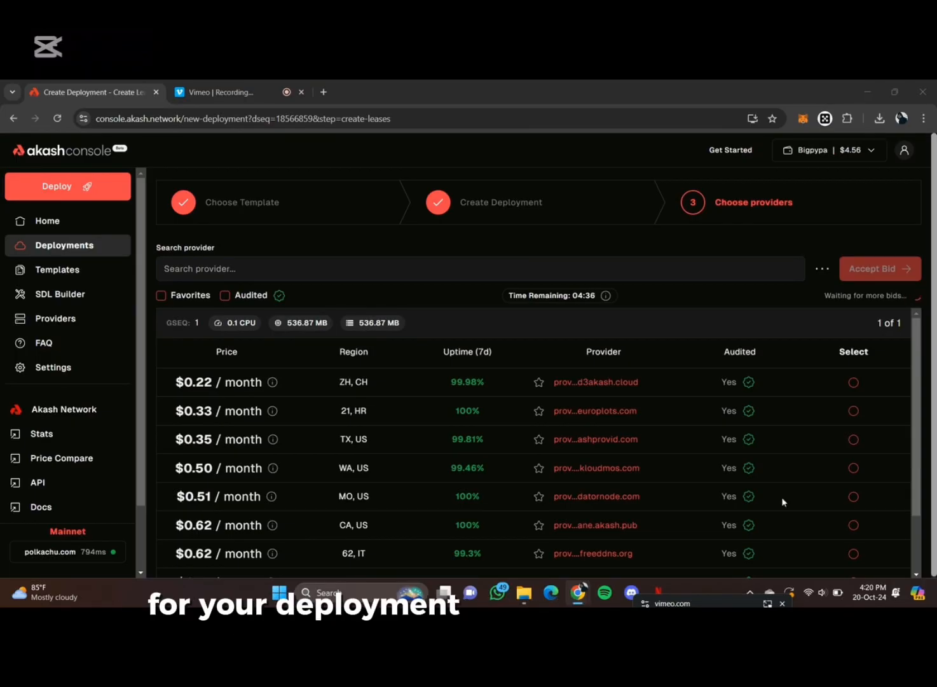
# Step: Compare the provider bids, accept the $0.22 per month bid from the d3akash.cloud provider, and approve the lease transaction in Keplr
pyautogui.scroll(-2, 461, 467)
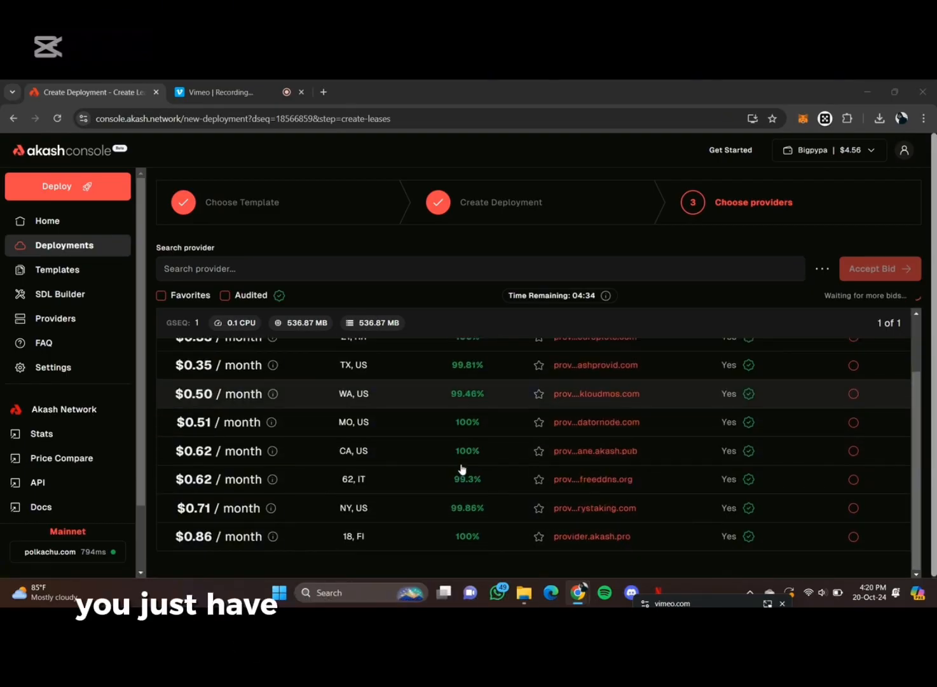
pyautogui.scroll(2, 460, 467)
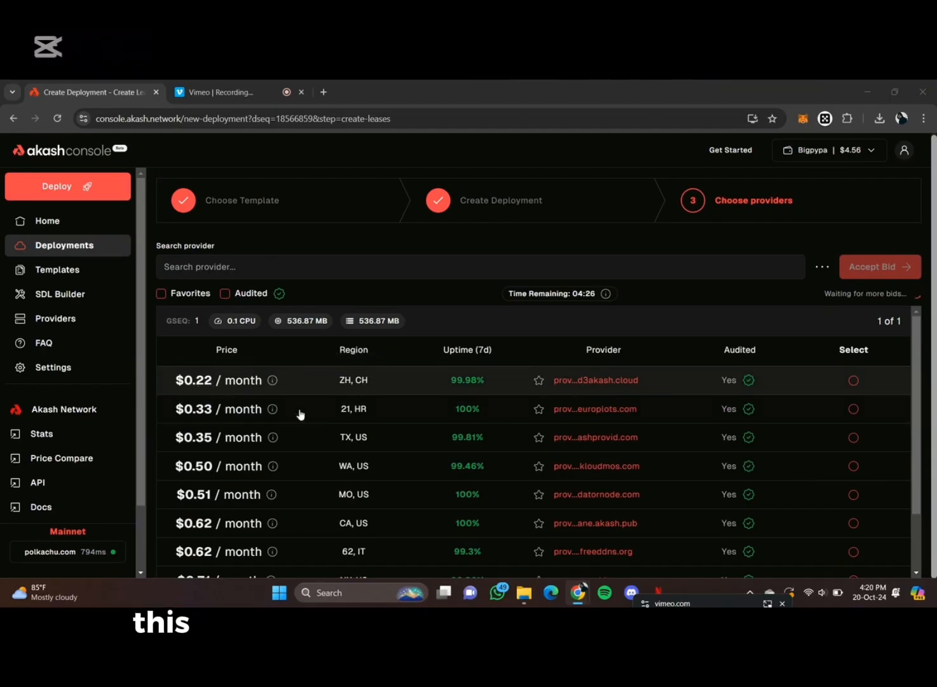
pyautogui.scroll(-2, 418, 446)
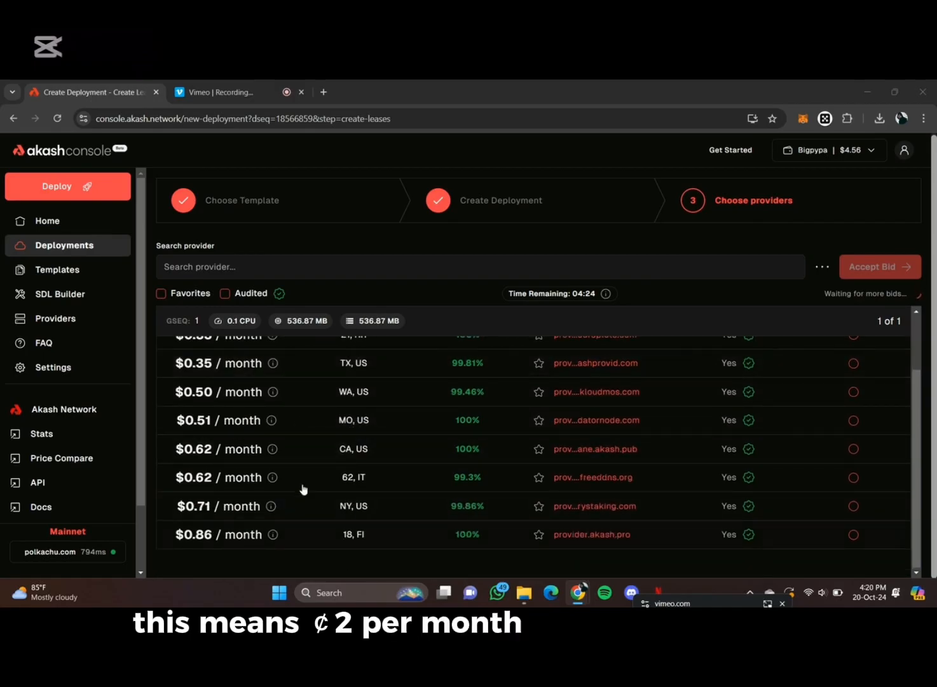
pyautogui.scroll(2, 293, 421)
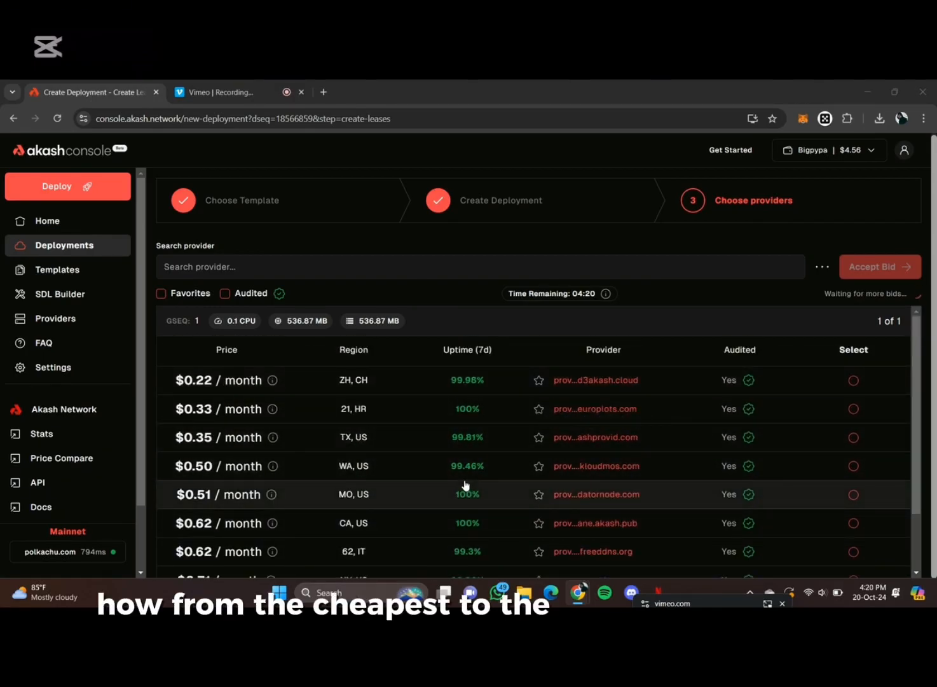
pyautogui.scroll(-2, 465, 486)
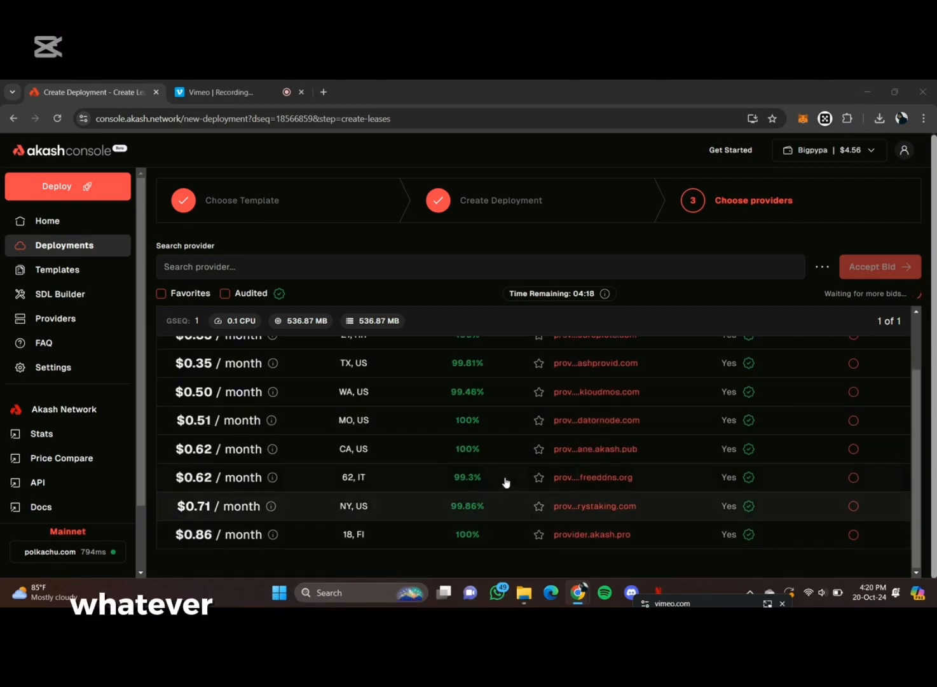
pyautogui.scroll(2, 493, 515)
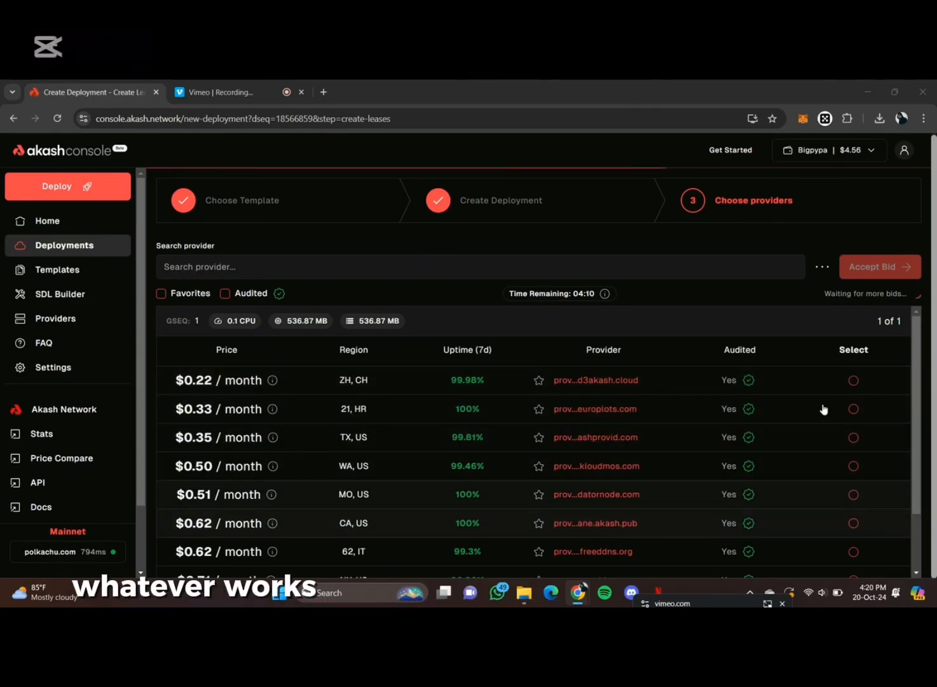
pyautogui.click(853, 380)
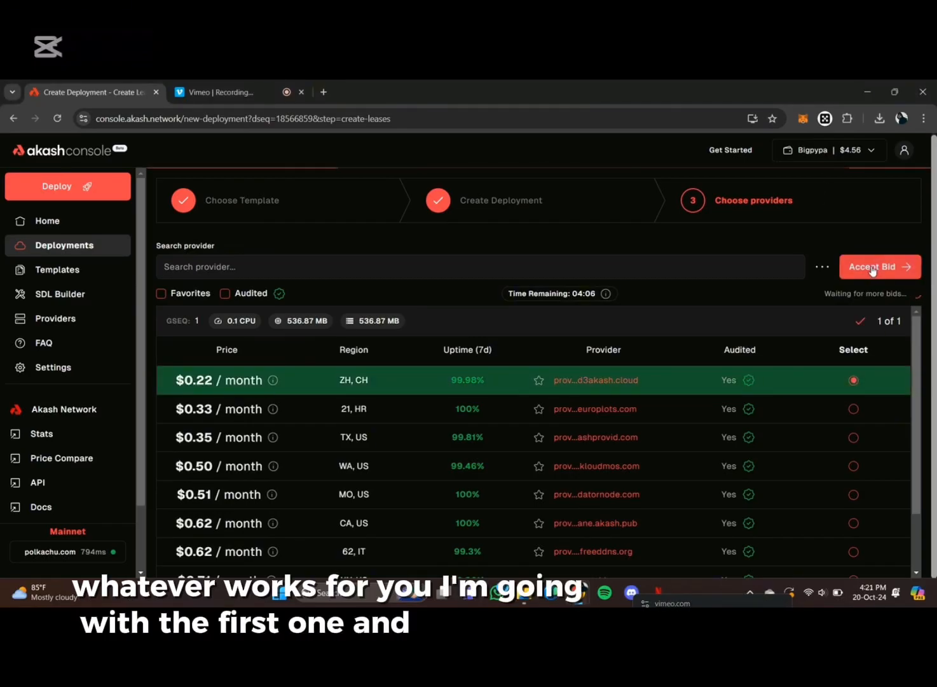
pyautogui.click(872, 270)
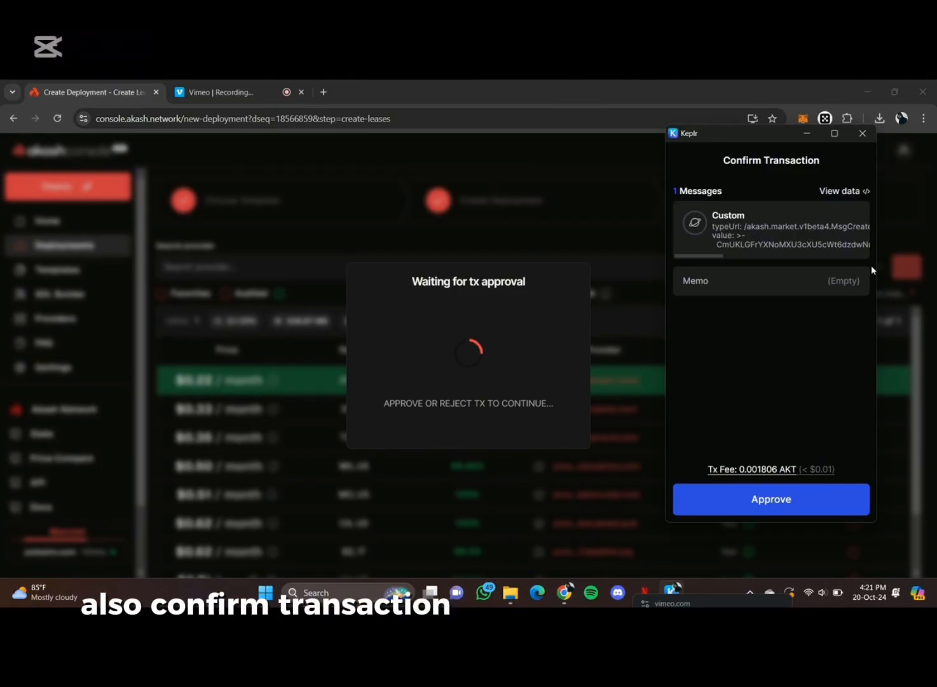
pyautogui.click(766, 499)
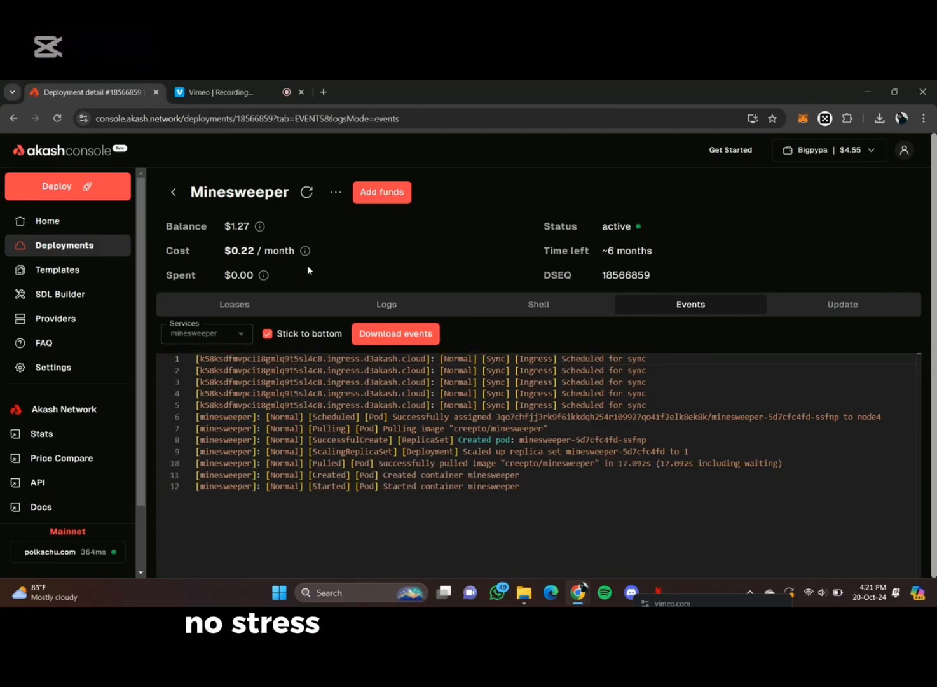
# Step: Leave the Minesweeper deployment's details and open the Deployments list to review the active deployments
pyautogui.click(174, 192)
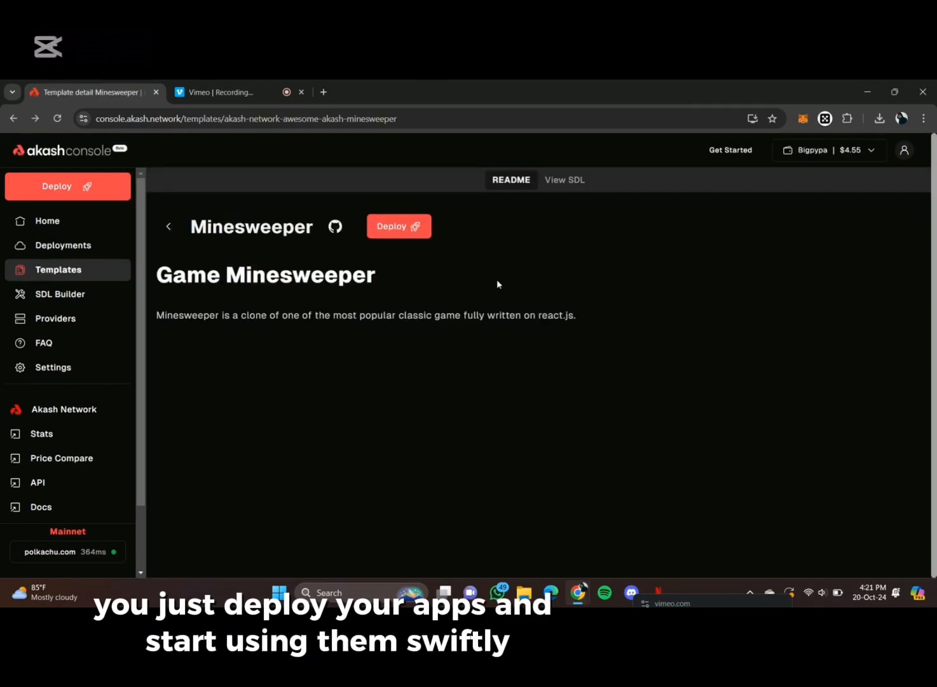
pyautogui.click(64, 246)
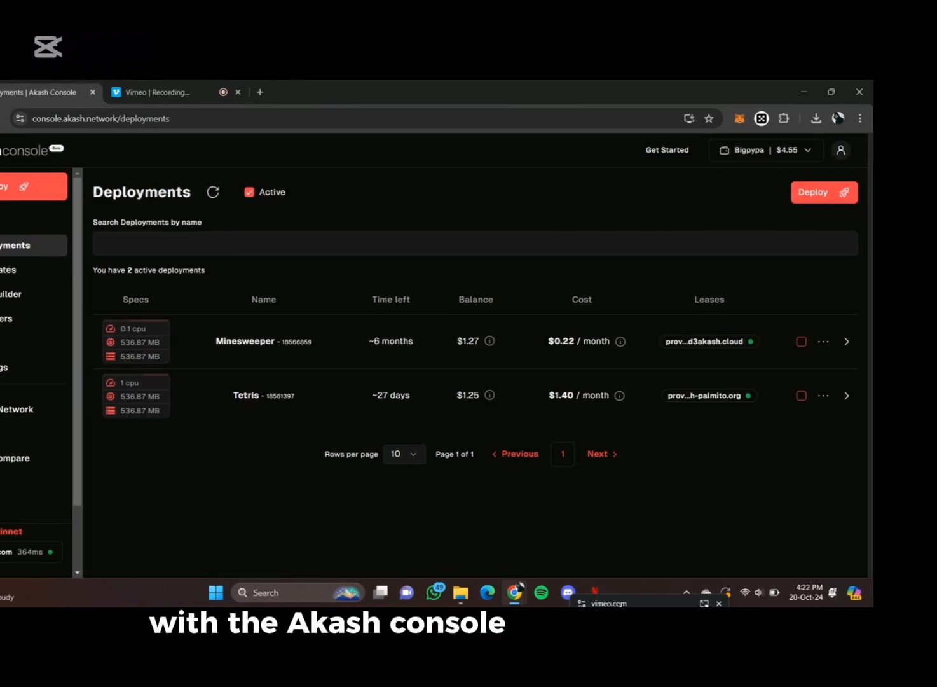
pyautogui.moveTo(705, 603); pyautogui.dragTo(727, 479)
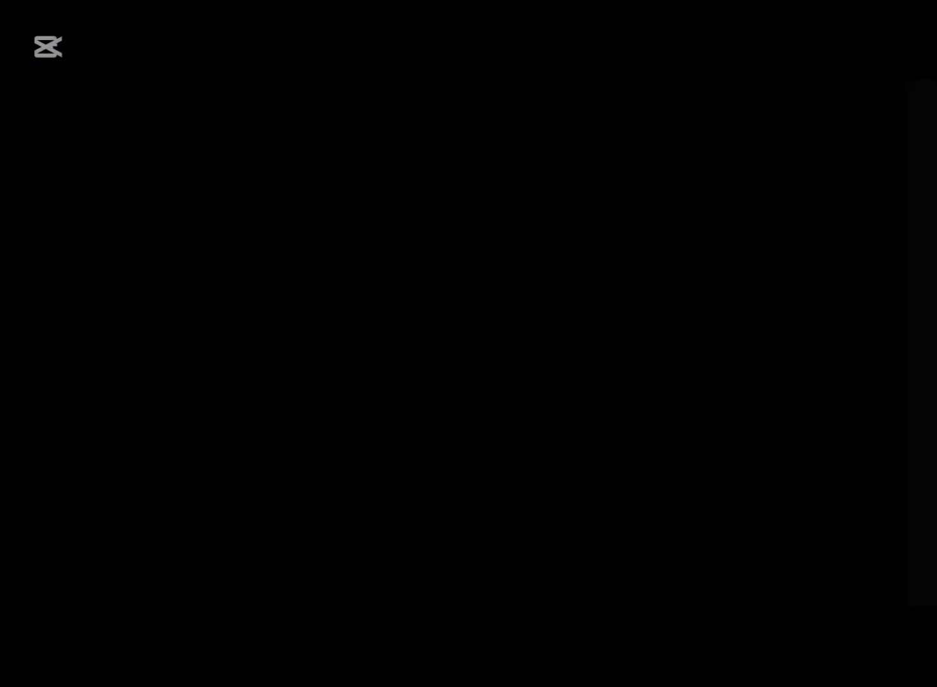